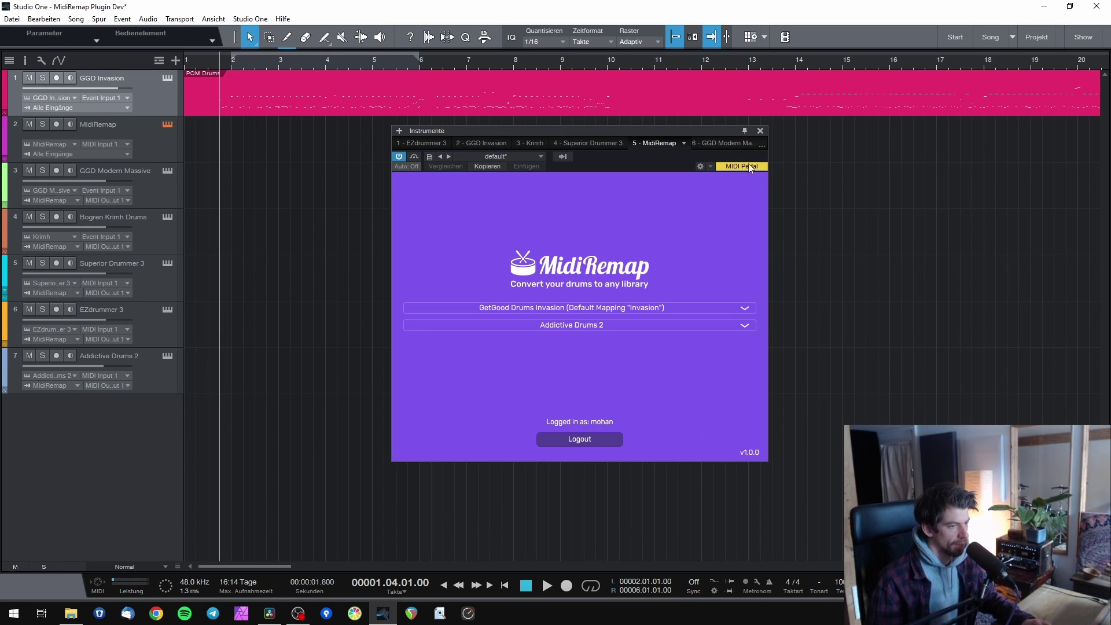
Close the MidiRemap plugin window to reveal the seven drum tracks in the arrangement.
click(761, 132)
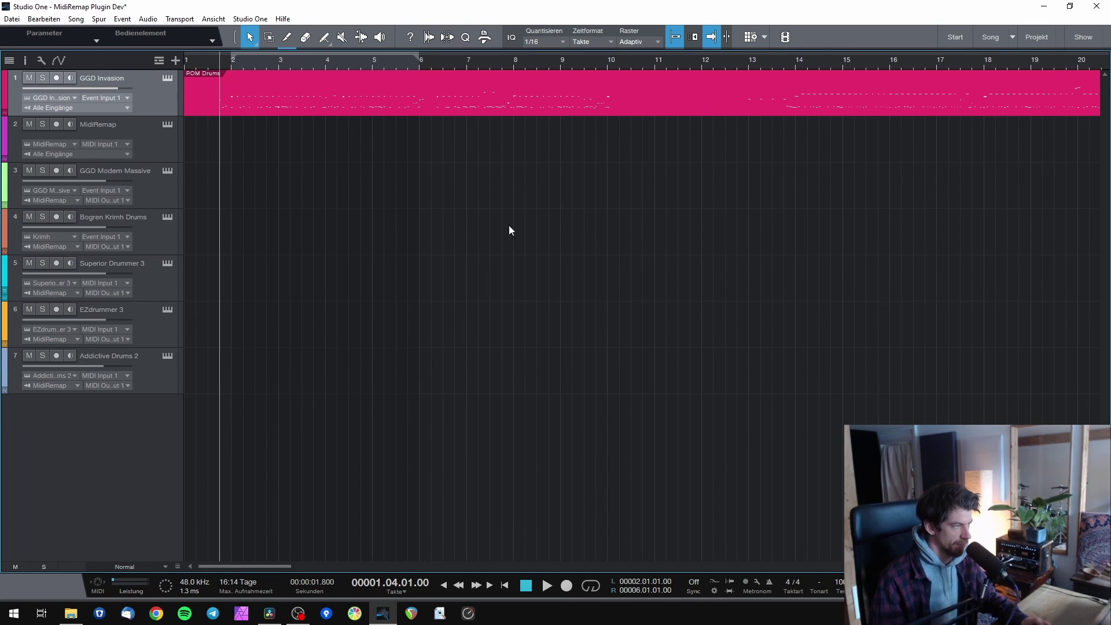
click(397, 134)
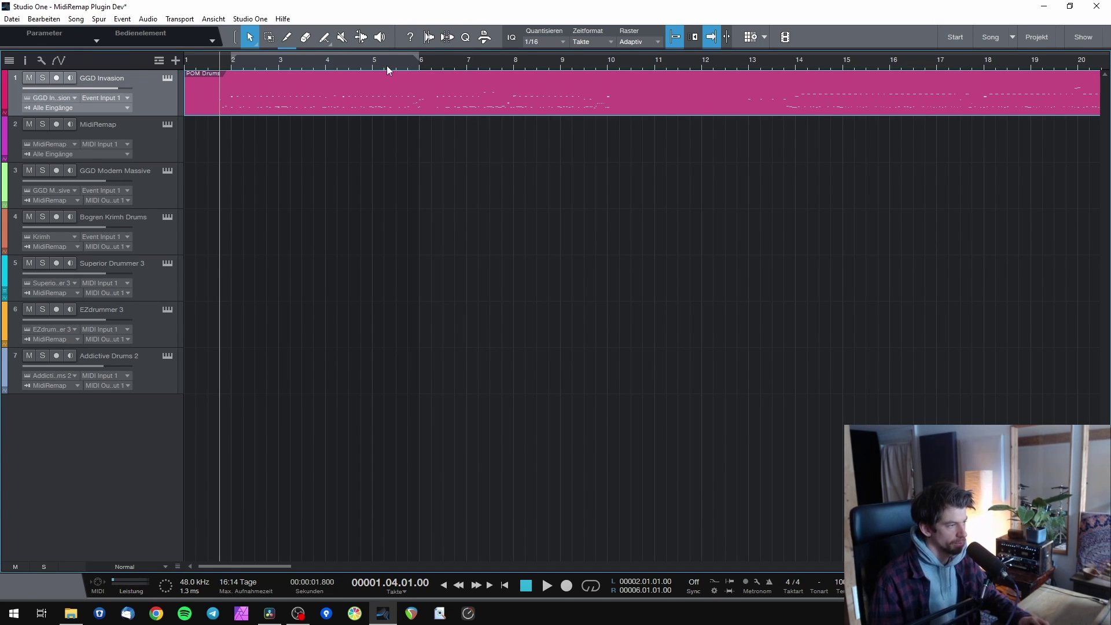
key(space)
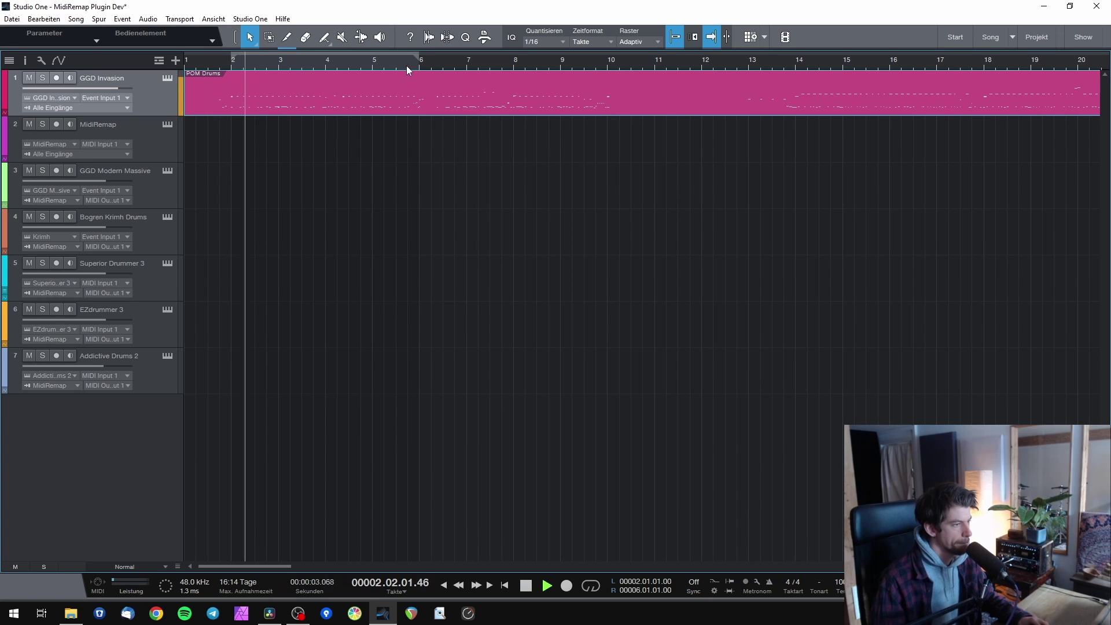
key(space)
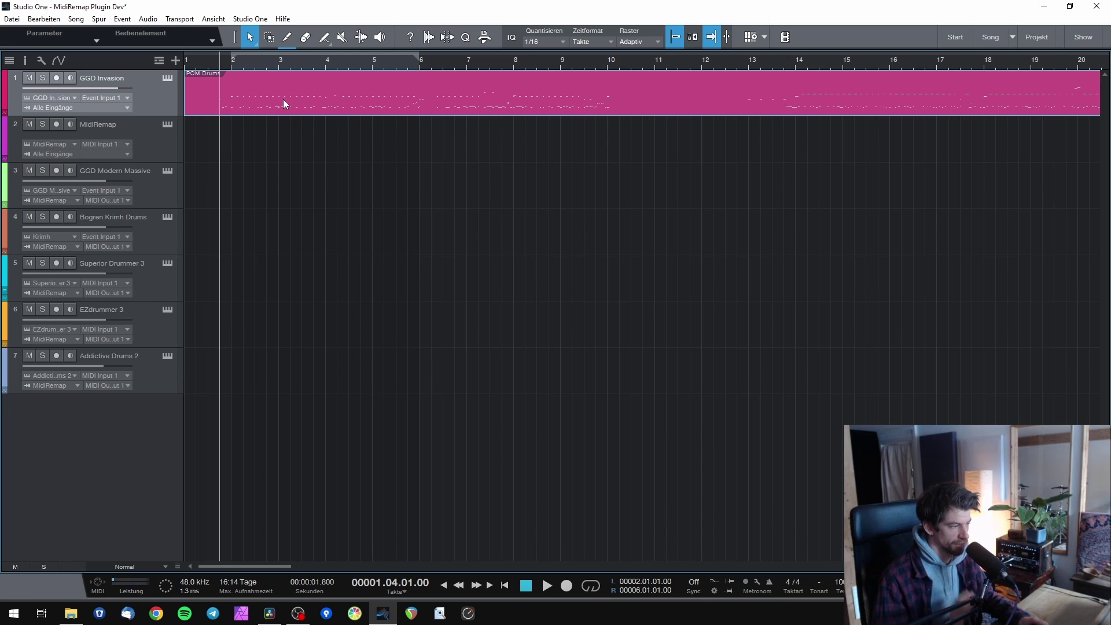
Audition the POM Drums clip on the Addictive Drums 2, EZdrummer 3 and GGD Modern Massive tracks.
drag(284, 101, 281, 366)
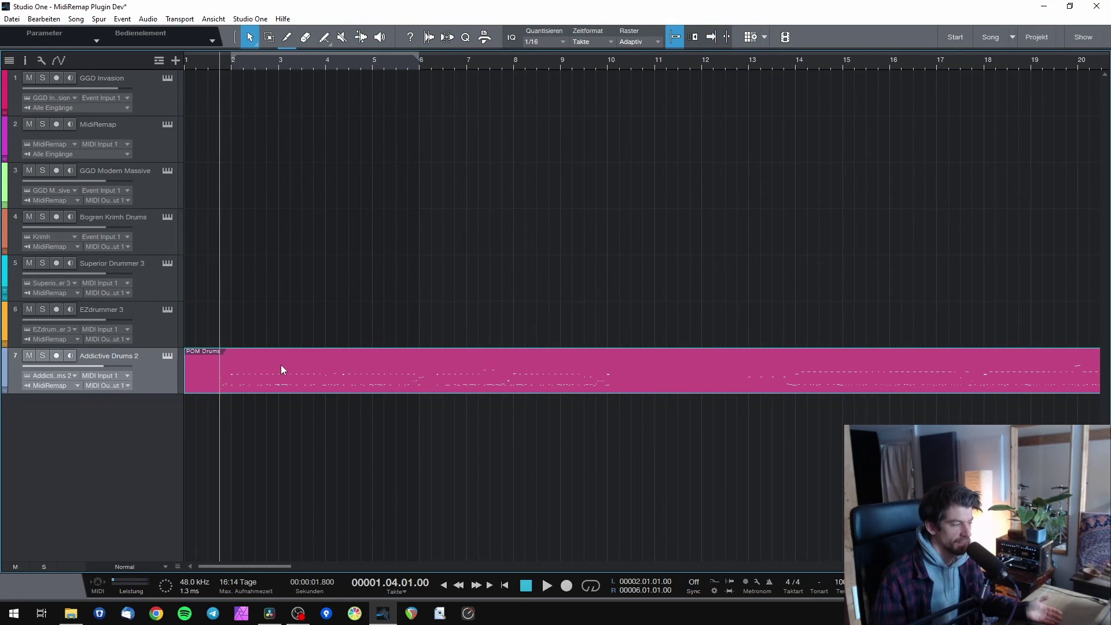
key(space)
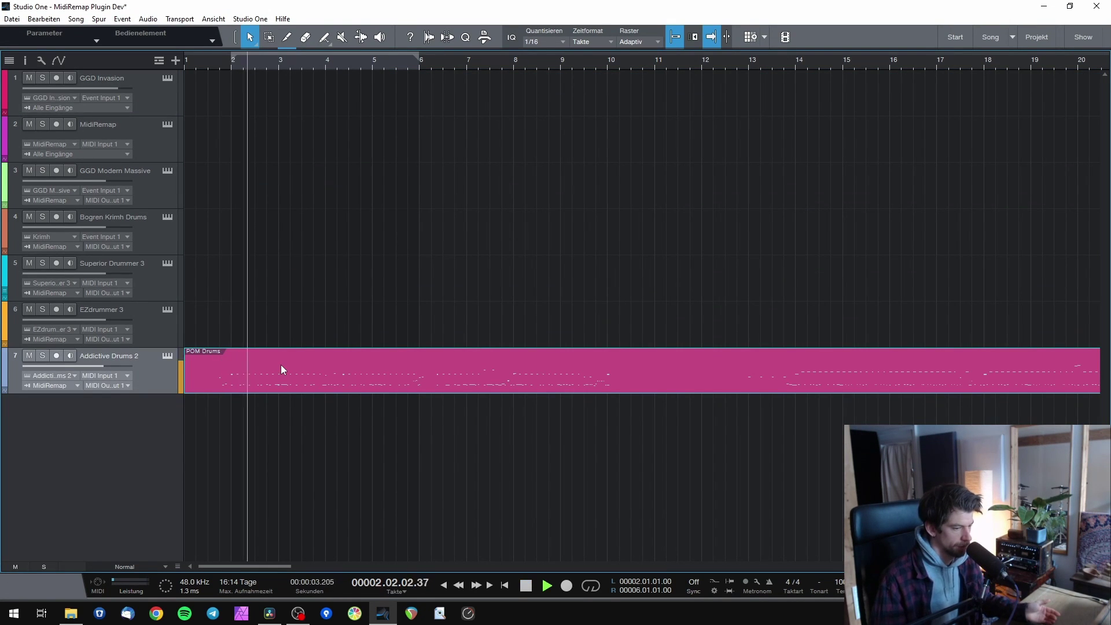
key(space)
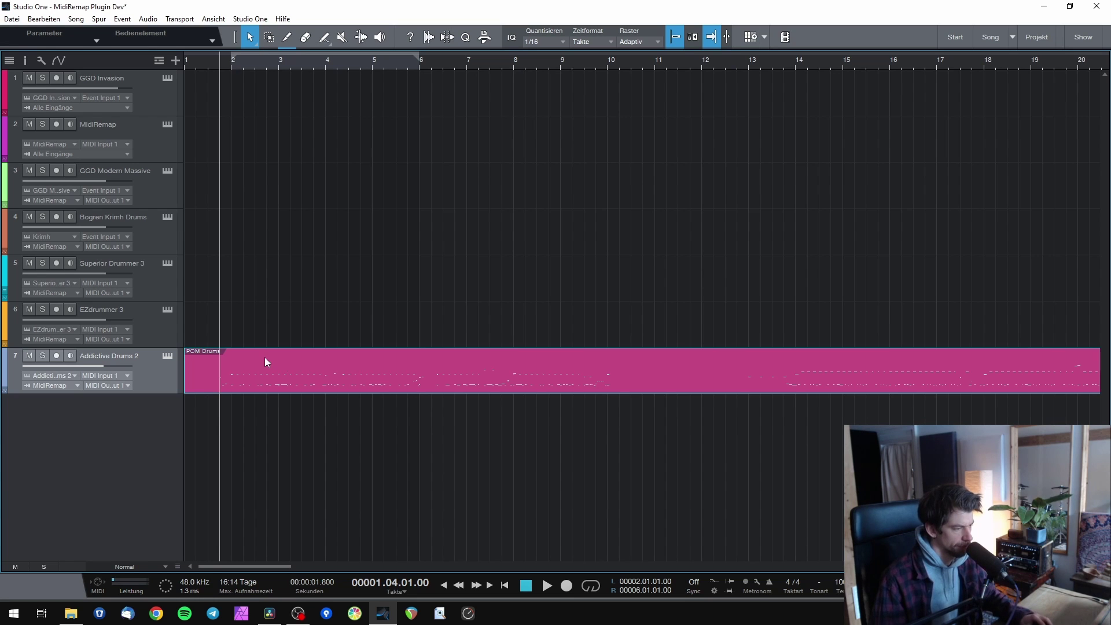
drag(265, 357, 302, 282)
key(space)
key(space)
key(space)
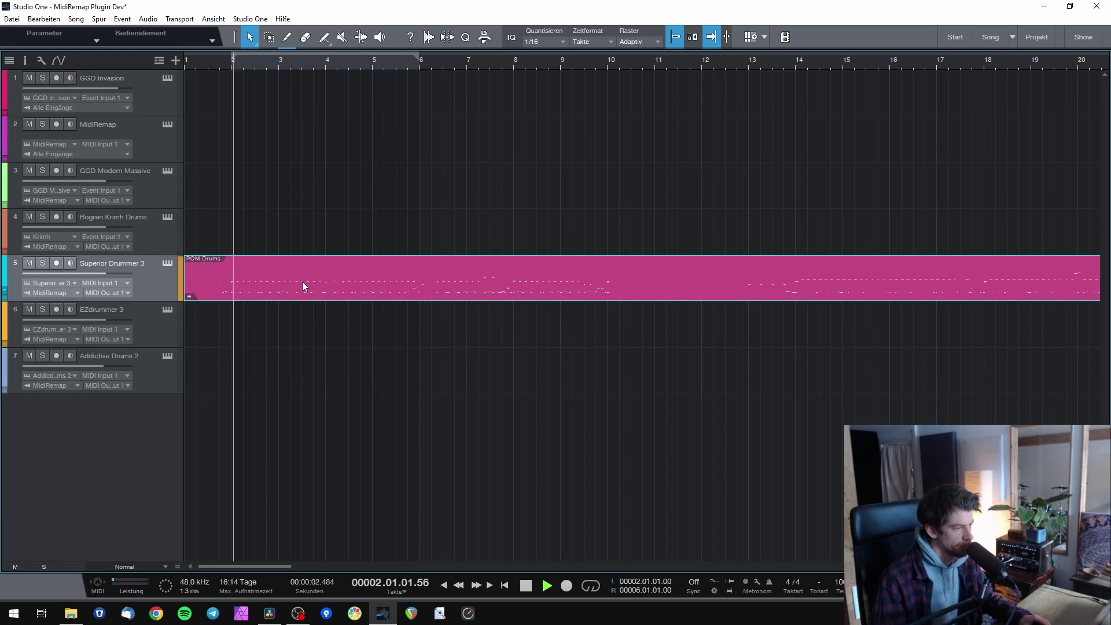
key(space)
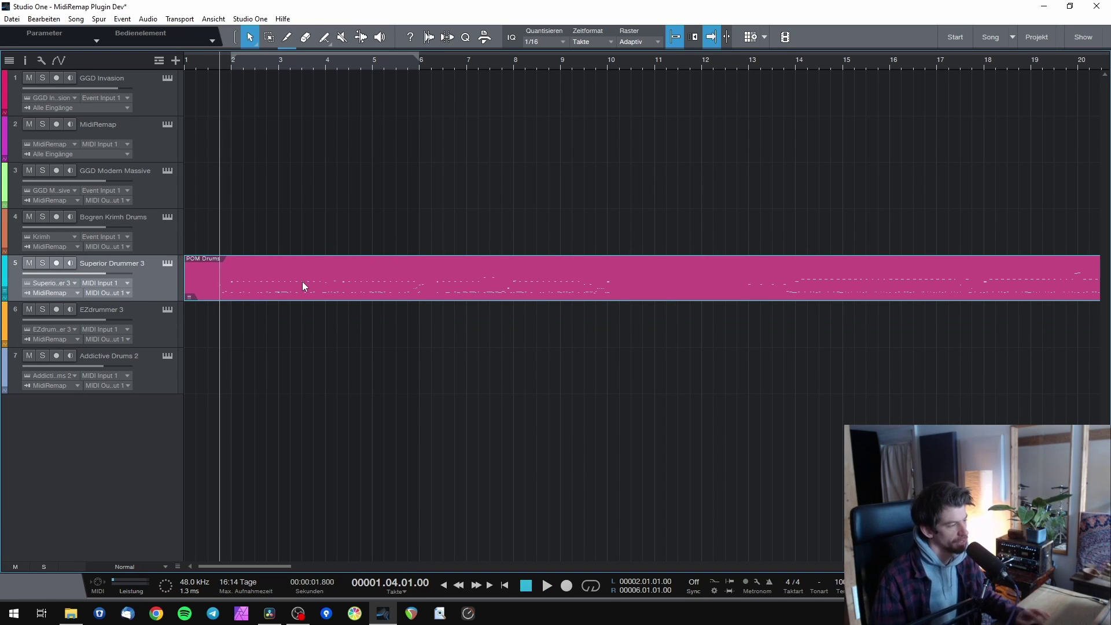
drag(291, 279, 285, 196)
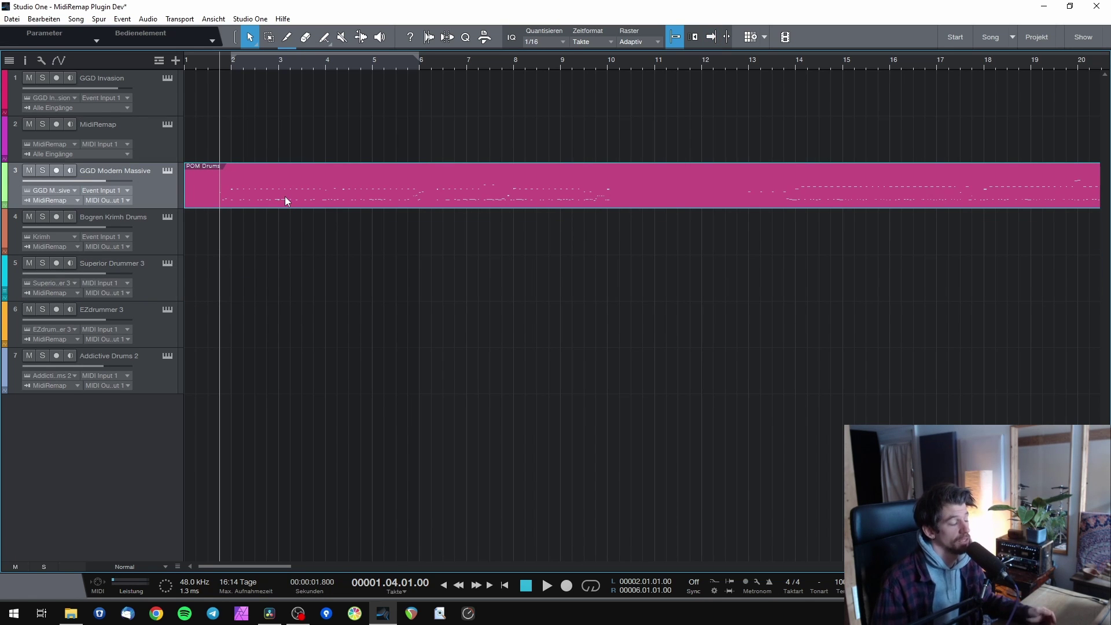
key(space)
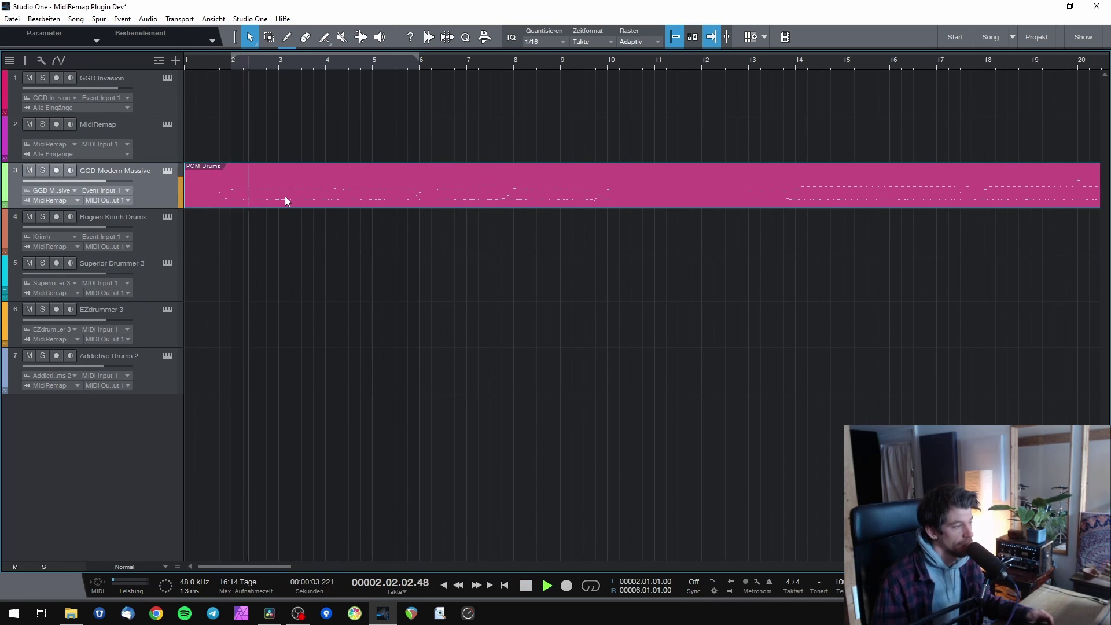
key(space)
drag(299, 199, 375, 139)
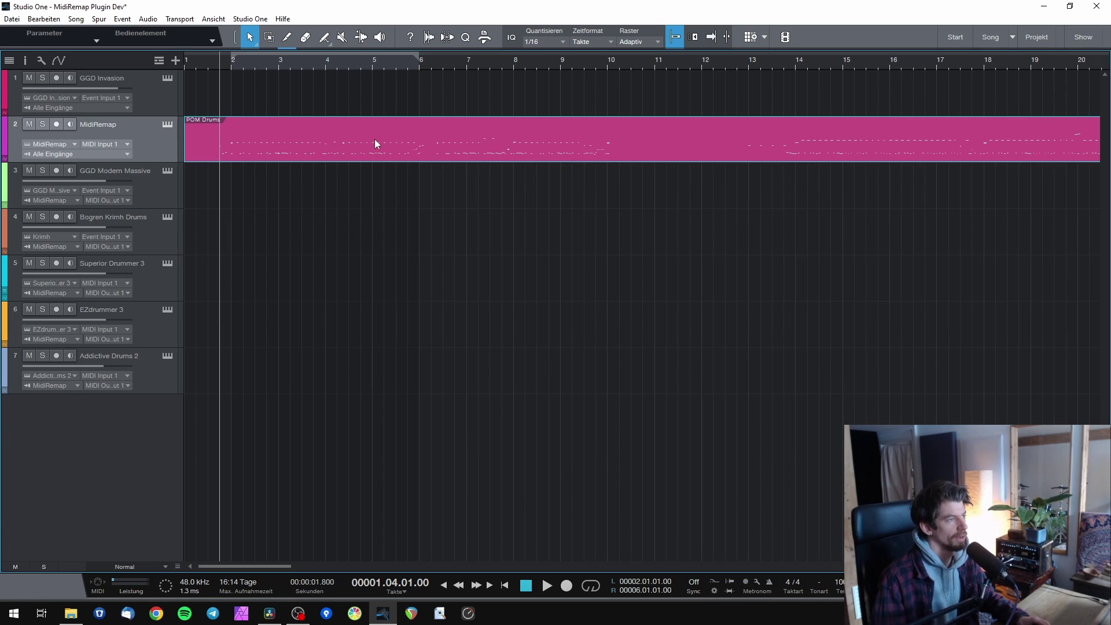
click(167, 125)
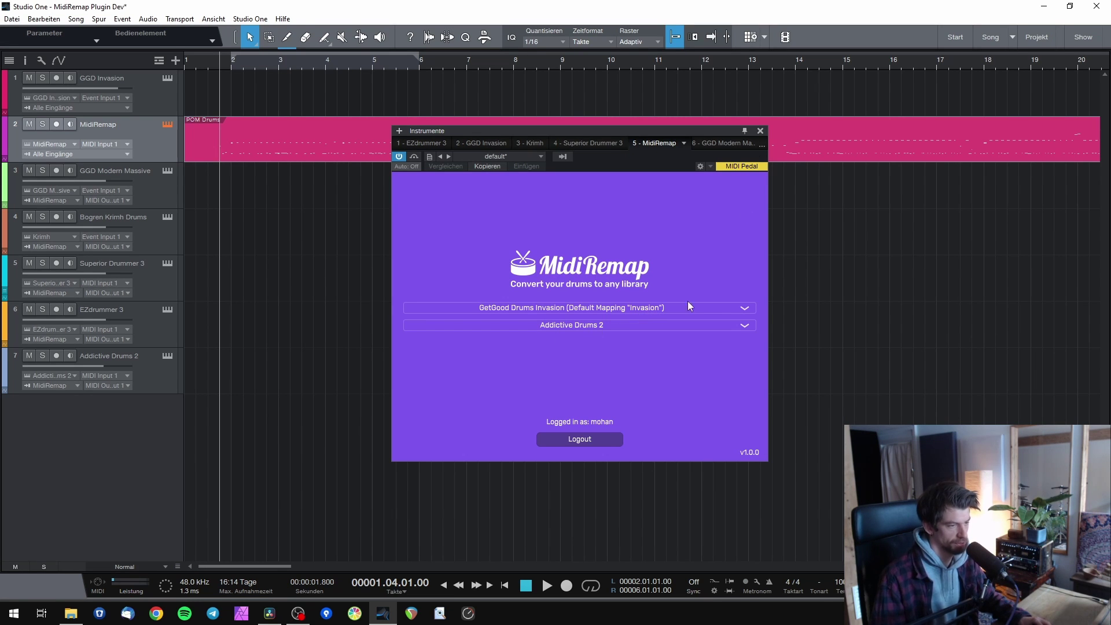
click(760, 131)
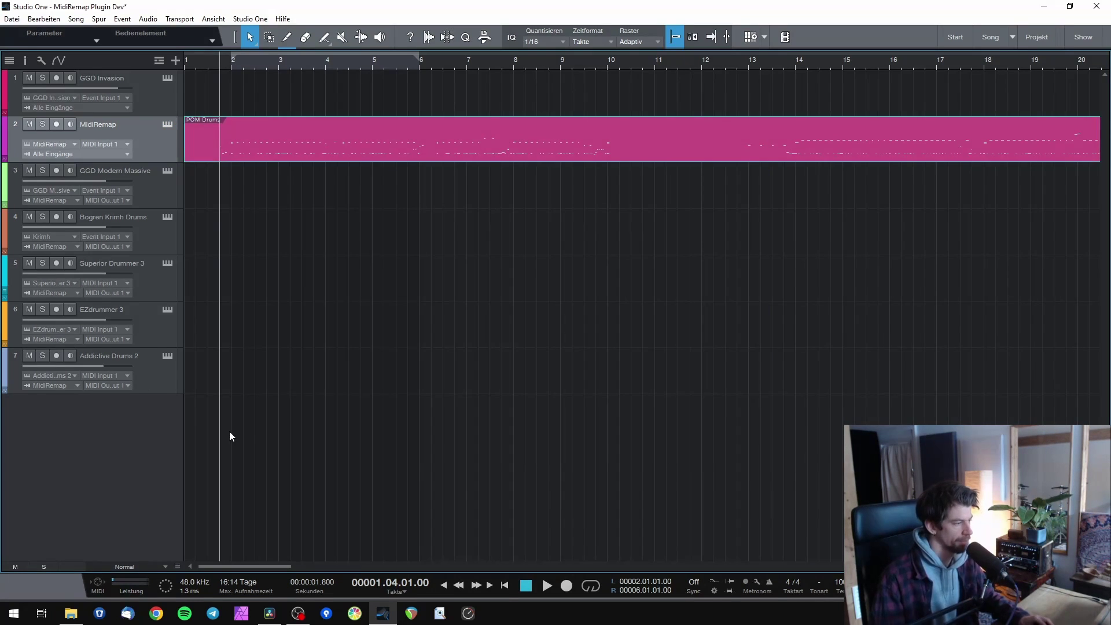
click(84, 357)
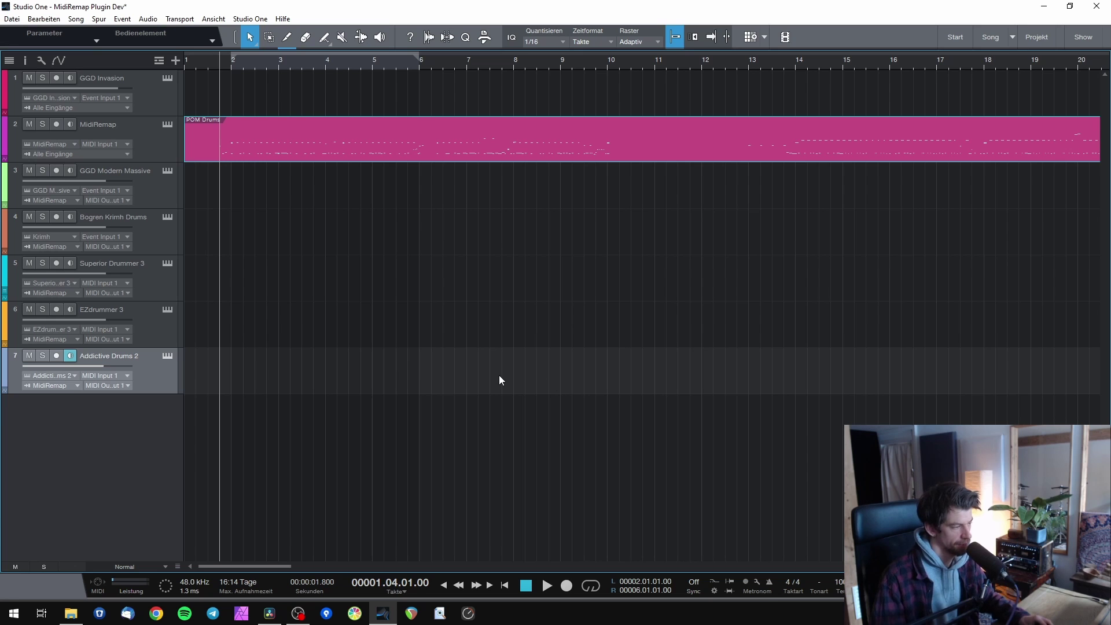
key(space)
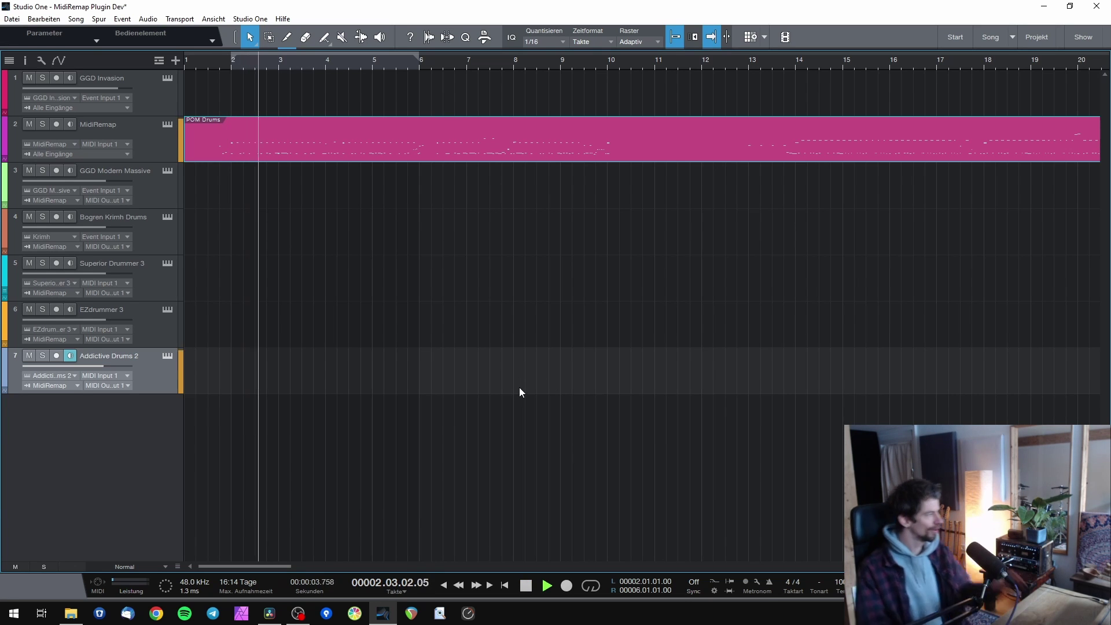
key(space)
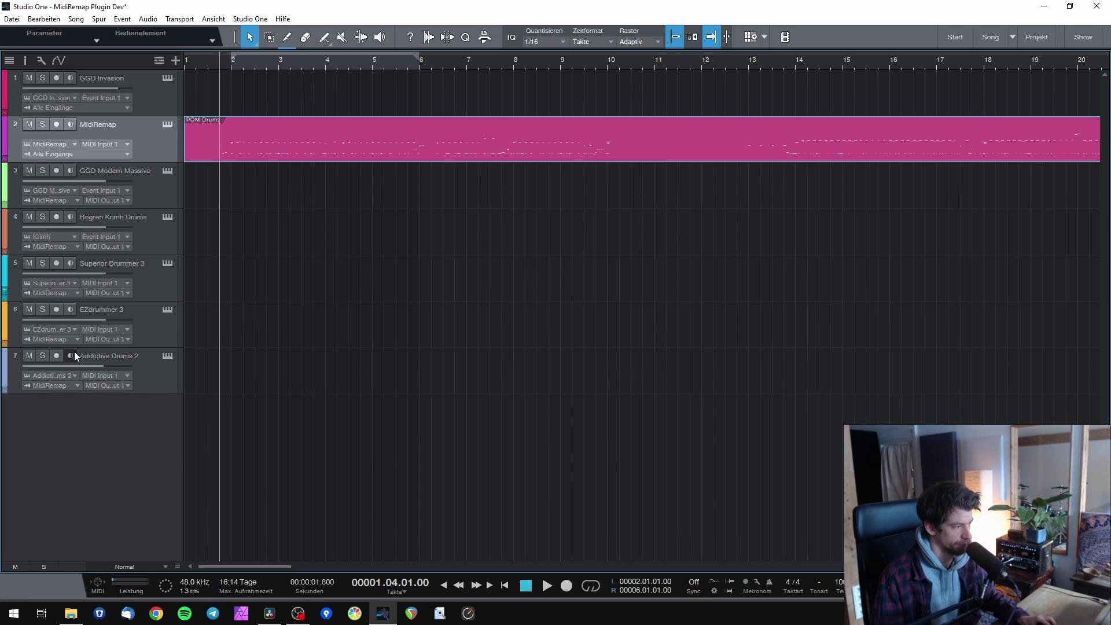
Set MidiRemap's target library to Toontrack EZdrummer 3 and play the remapped clip.
click(167, 124)
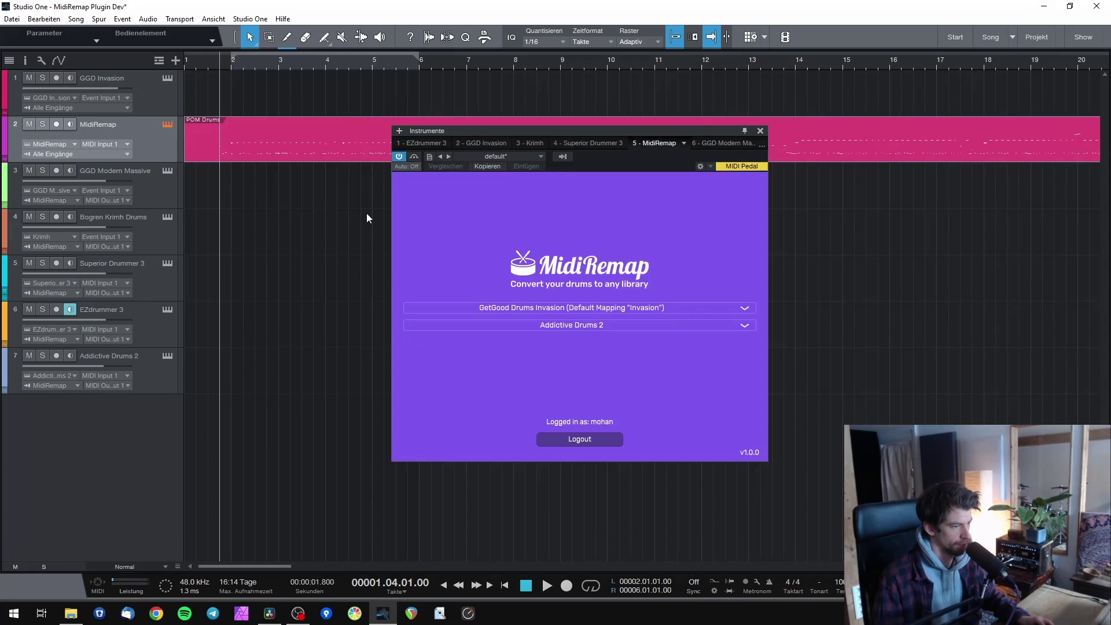
click(574, 322)
scroll(578, 347, down, 5)
click(474, 598)
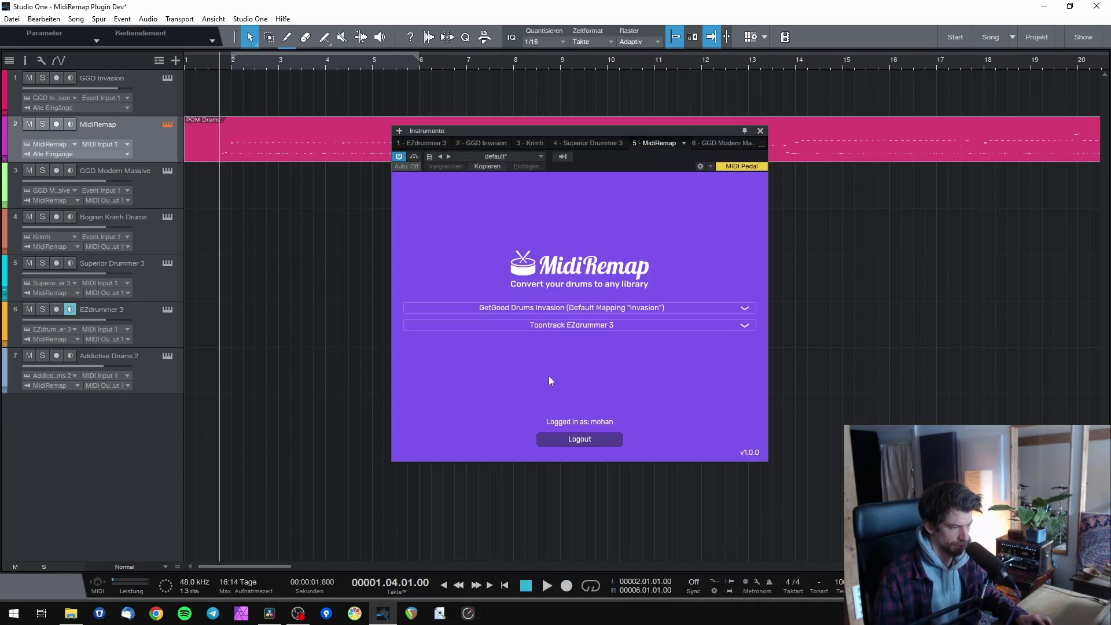
key(space)
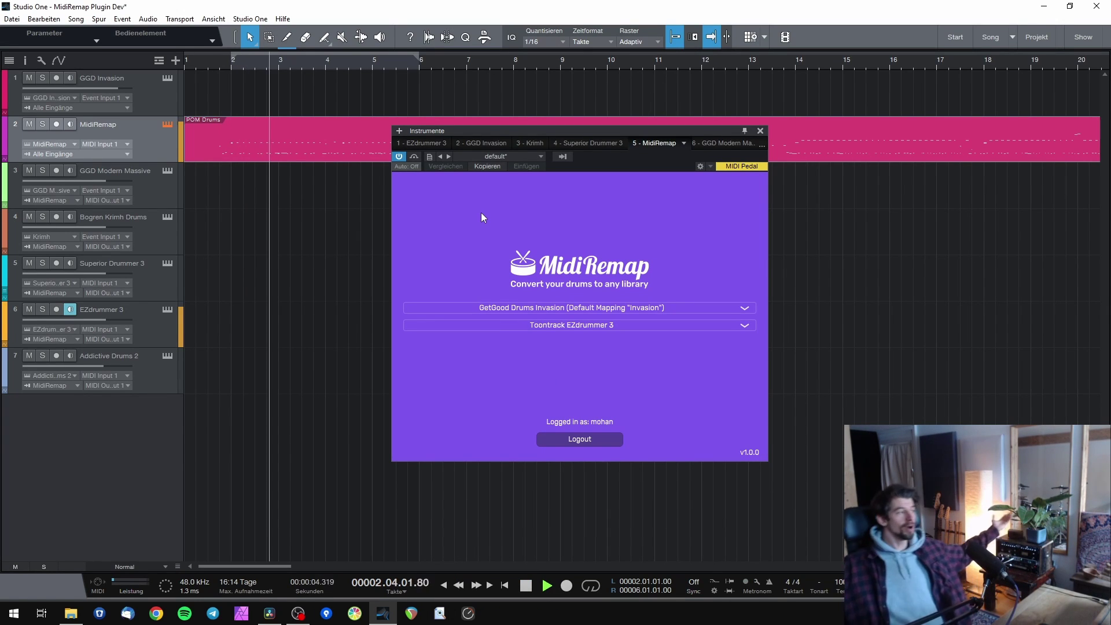
key(space)
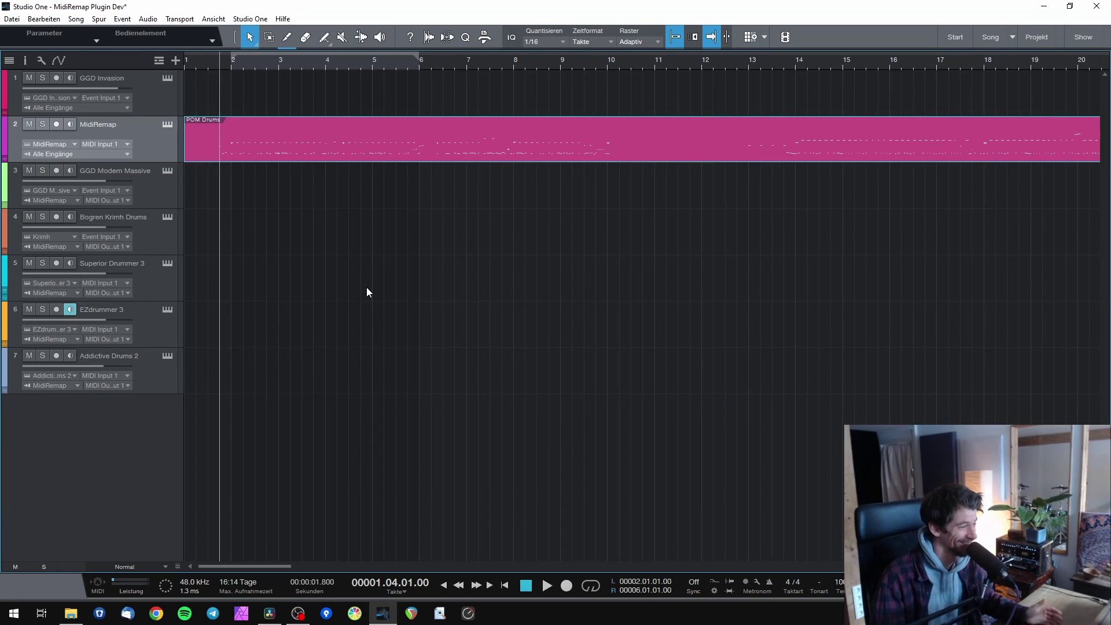
Monitor Superior Drummer 3, set MidiRemap's target to Toontrack Superior Drummer 3, and play it.
click(154, 283)
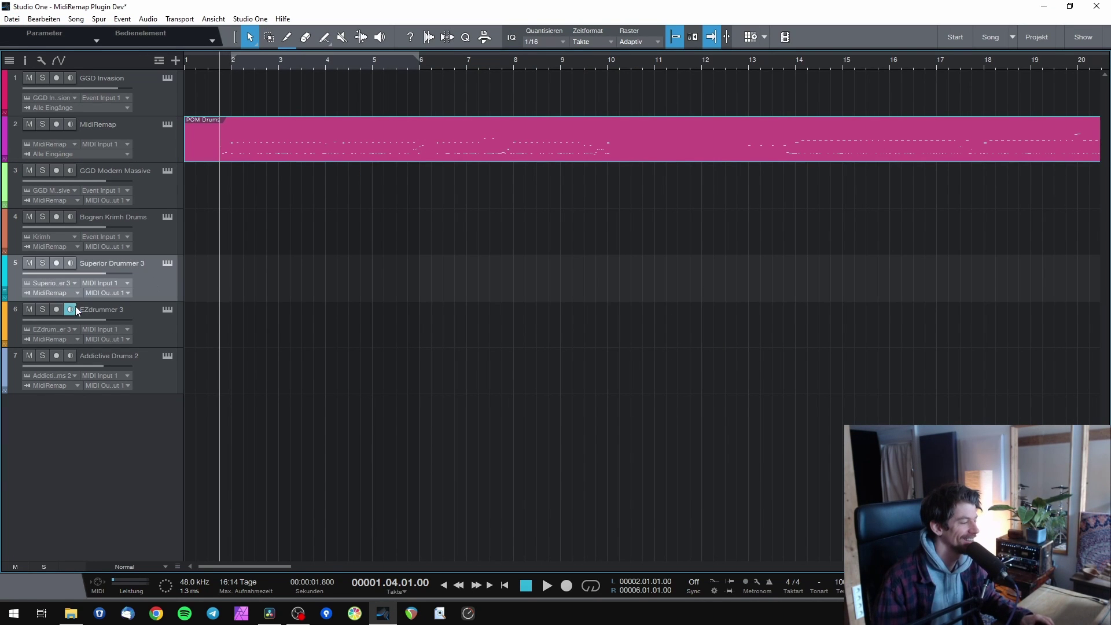
click(168, 124)
click(639, 325)
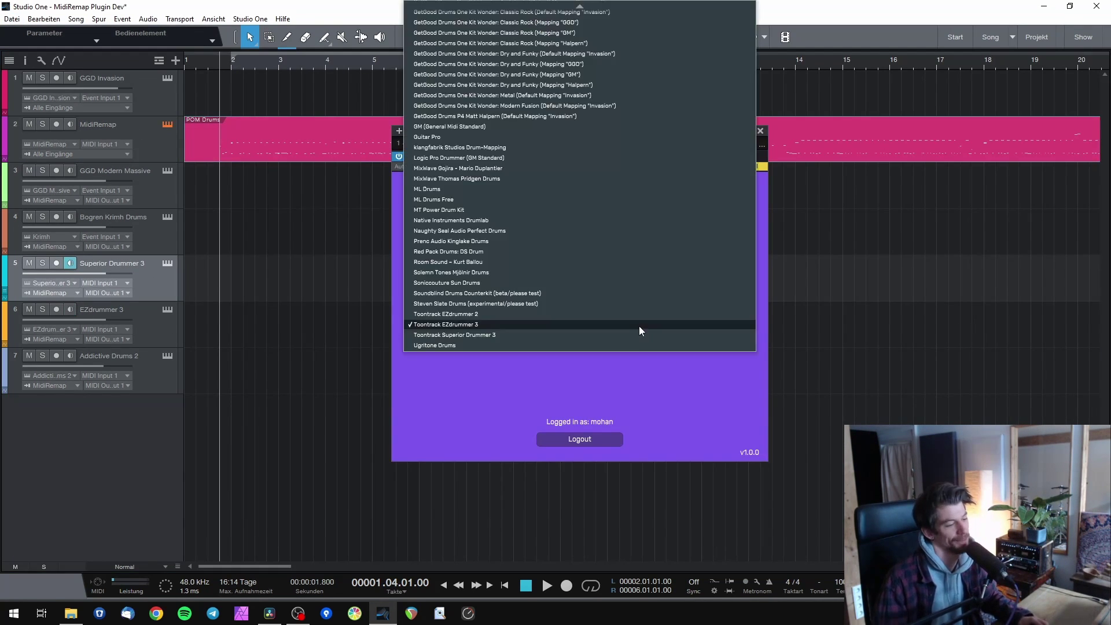
click(571, 328)
key(space)
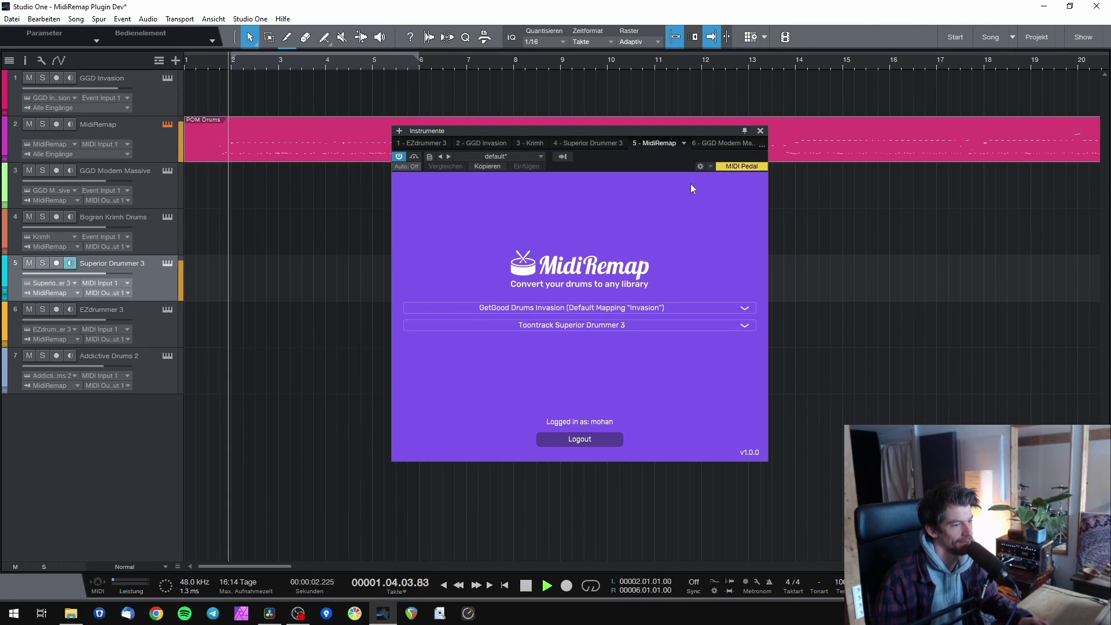
key(space)
Switch monitoring to Bogren Krimh Drums, target Bogren Digital Krimh Drums in MidiRemap, and play.
click(761, 131)
click(58, 219)
click(167, 123)
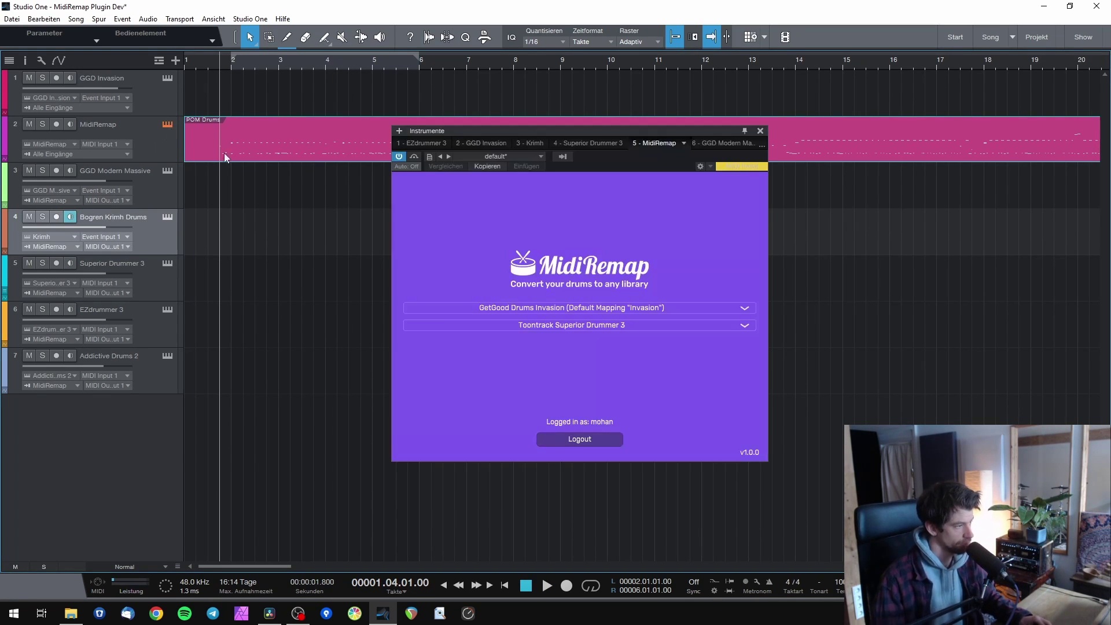
click(579, 330)
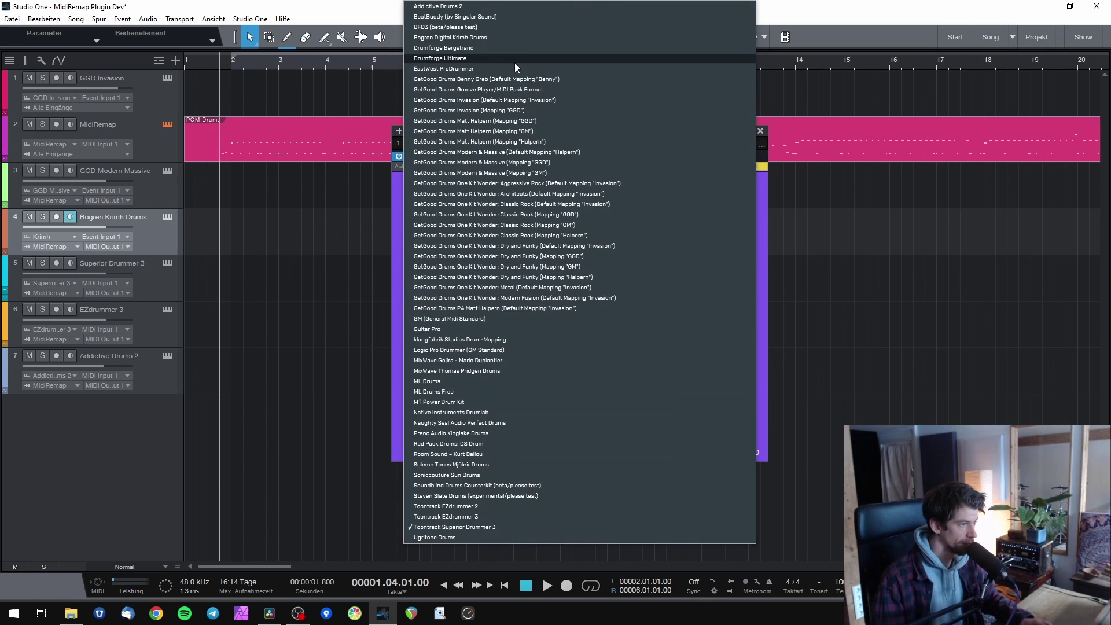
click(463, 37)
key(space)
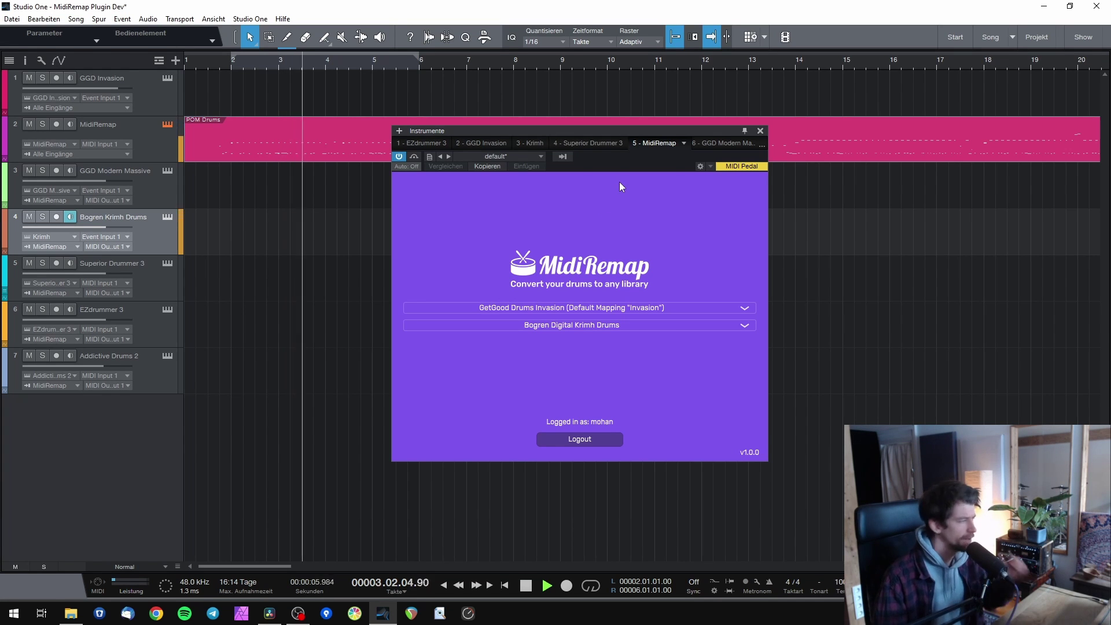
key(space)
Monitor the GGD Modern Massive track and check its instrument's mapping presets.
click(760, 130)
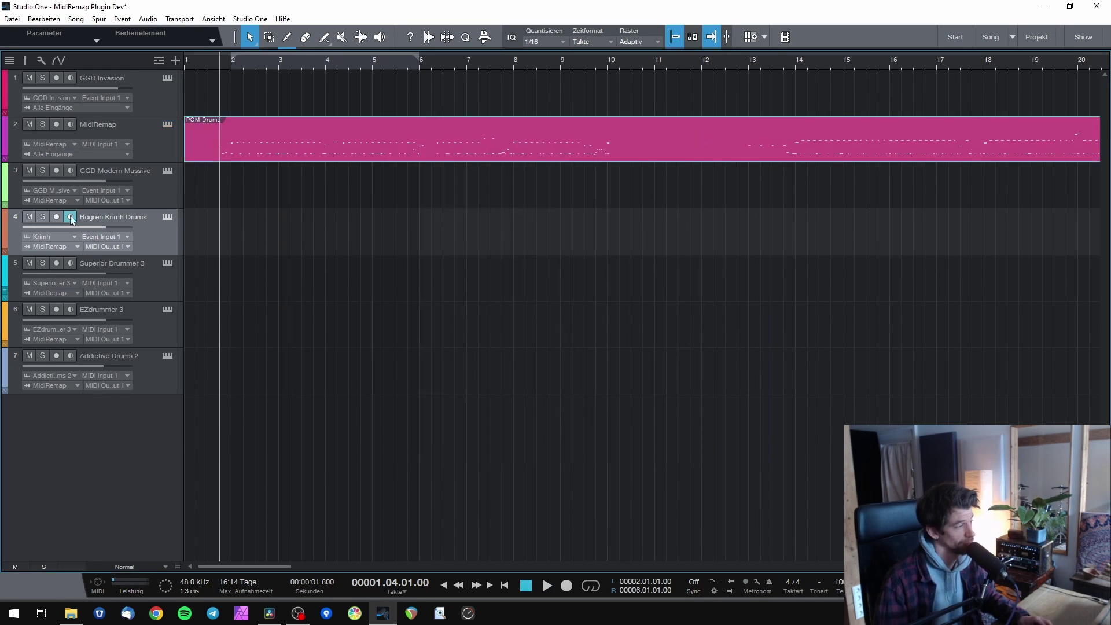
click(71, 171)
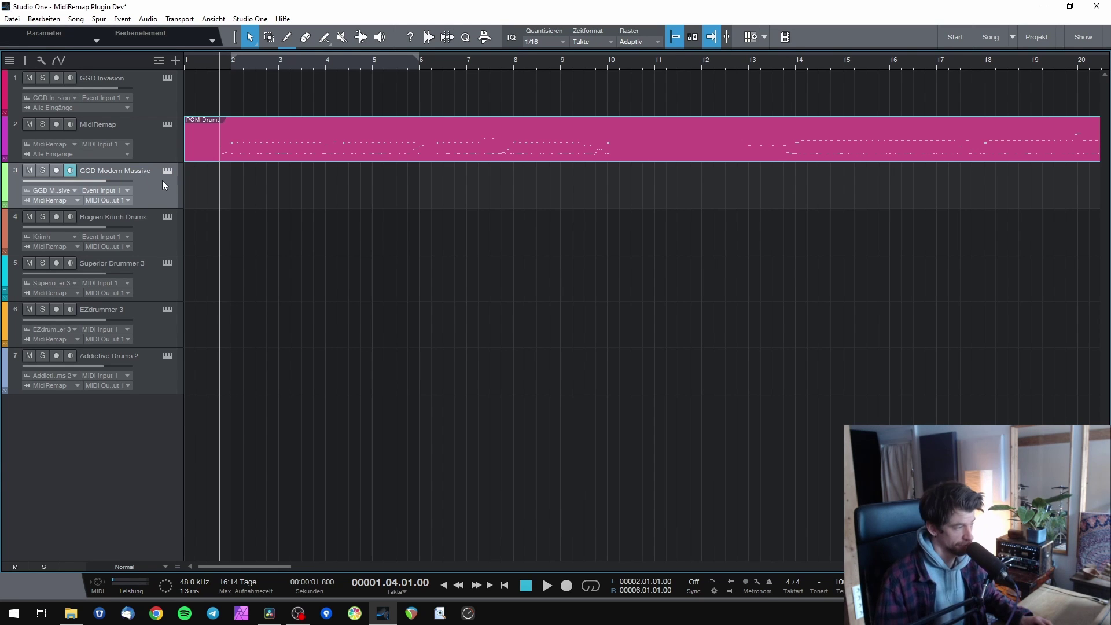
click(168, 171)
click(503, 243)
click(516, 256)
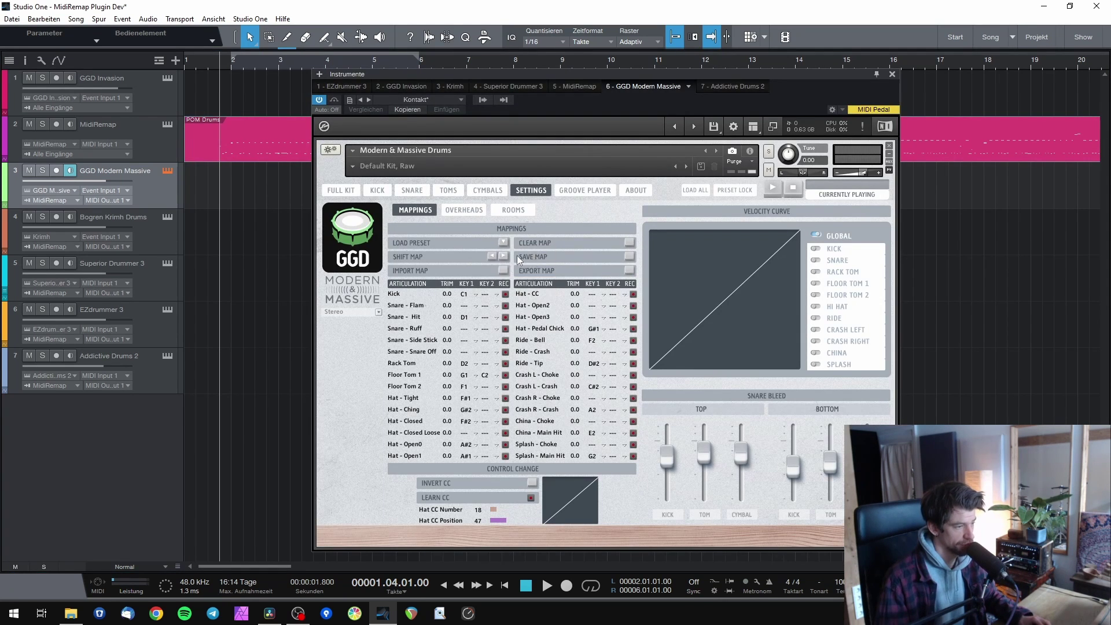
click(892, 74)
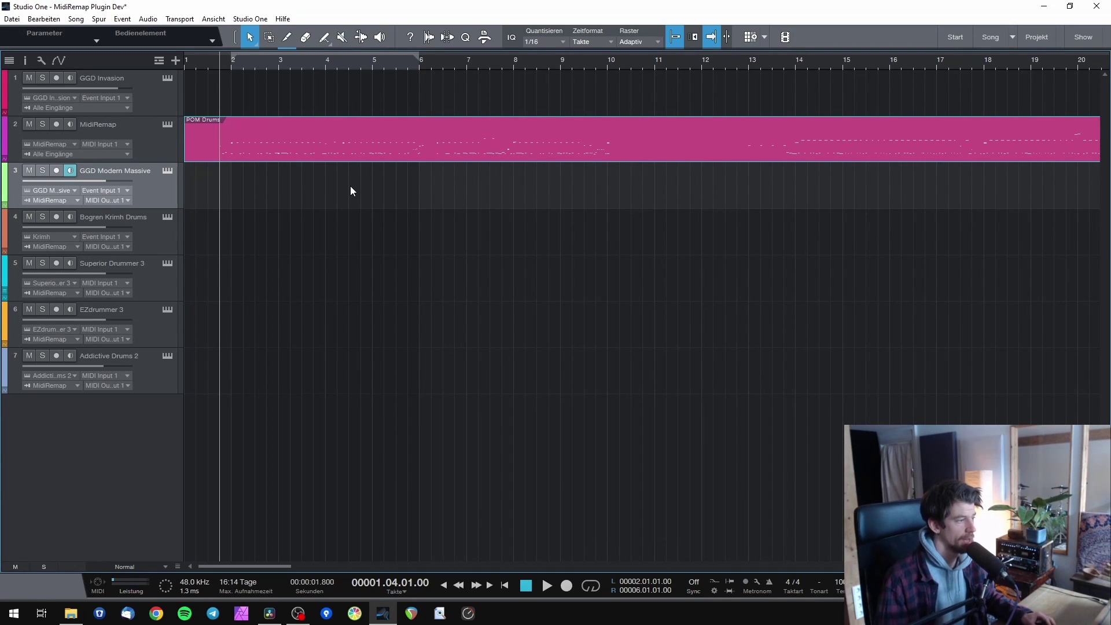
Set MidiRemap's target to GetGood Drums Modern & Massive (Mapping "GM") and play it back.
click(168, 124)
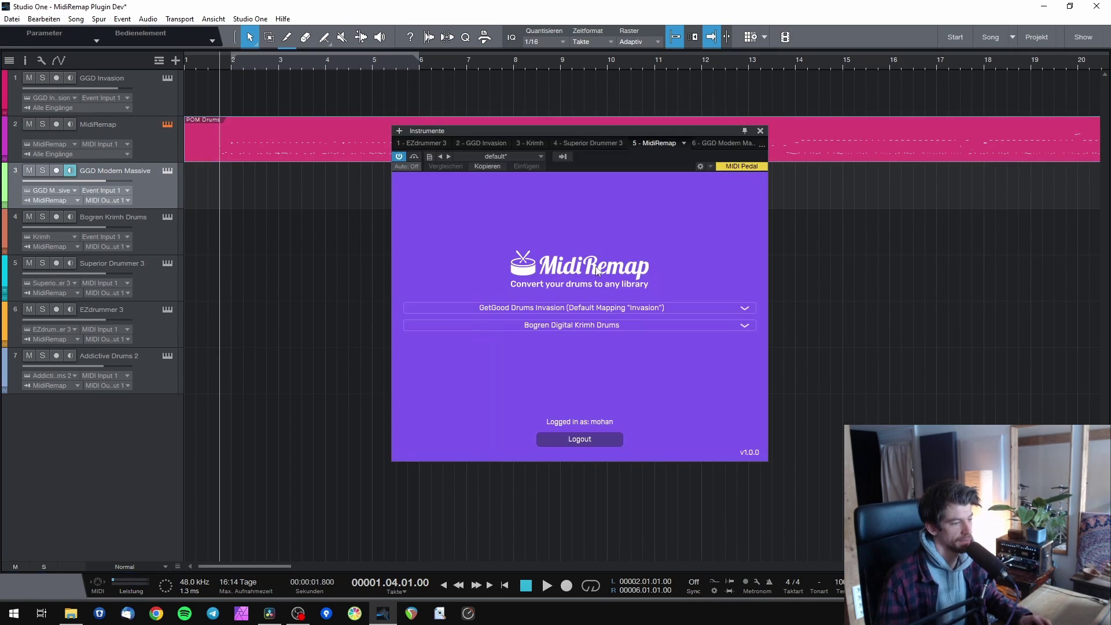
click(619, 322)
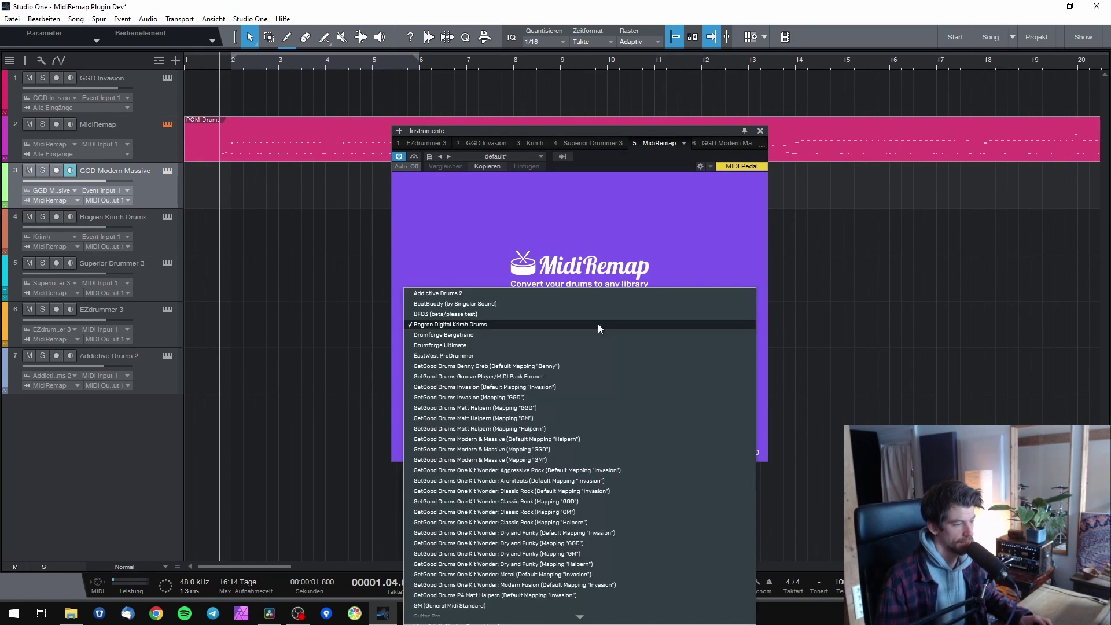
click(540, 460)
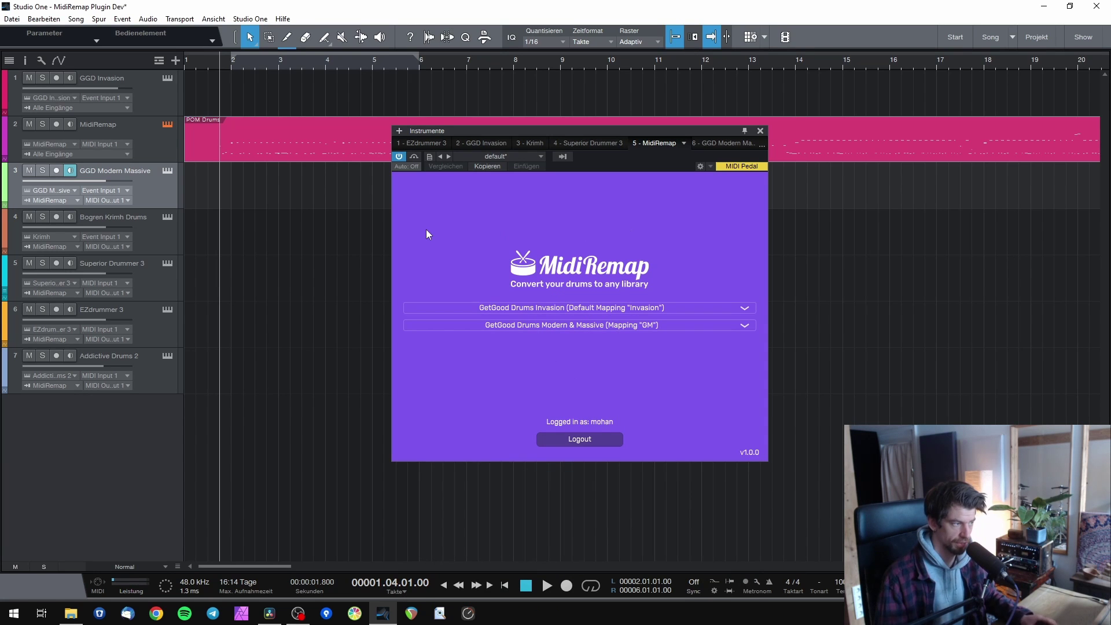
key(space)
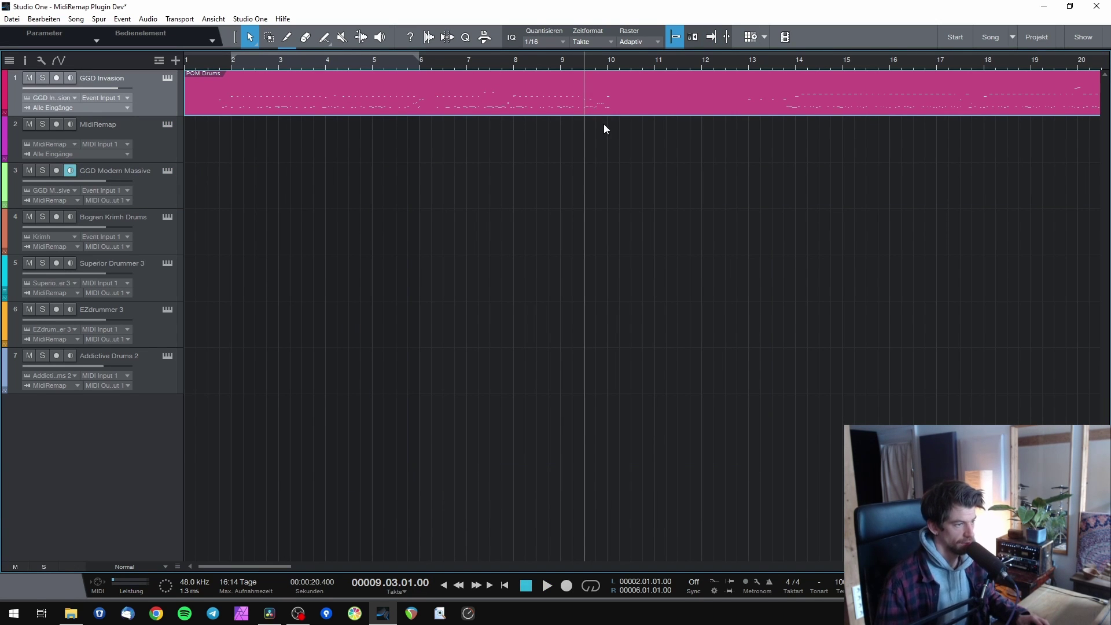
Move the POM Drums clip back onto the MidiRemap track, play it, and monitor Bogren Krimh Drums.
key(f)
key(space)
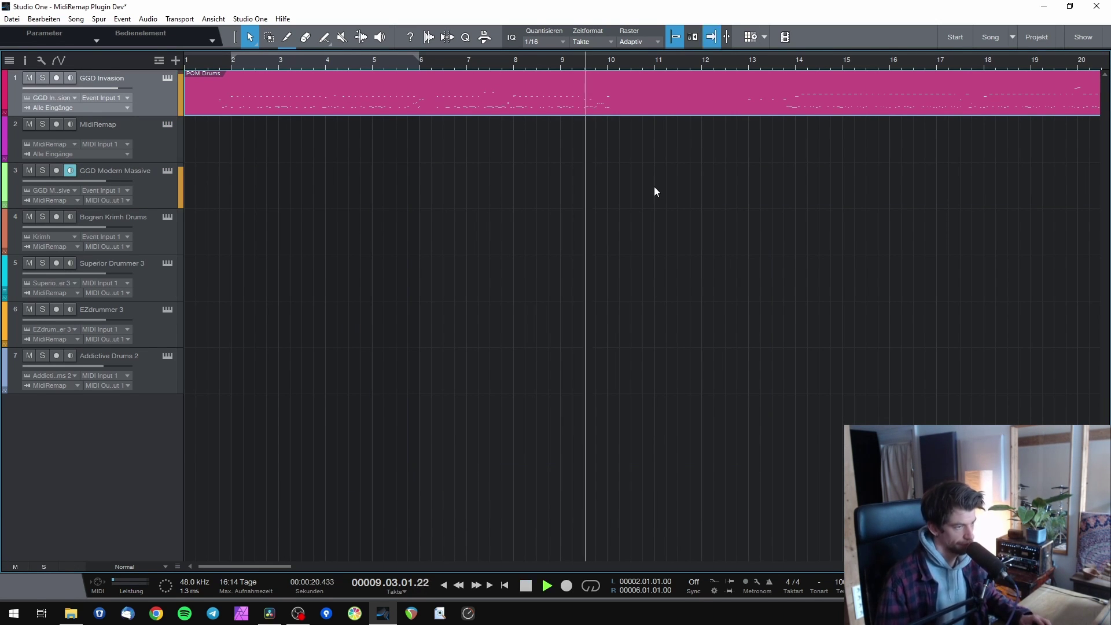
key(space)
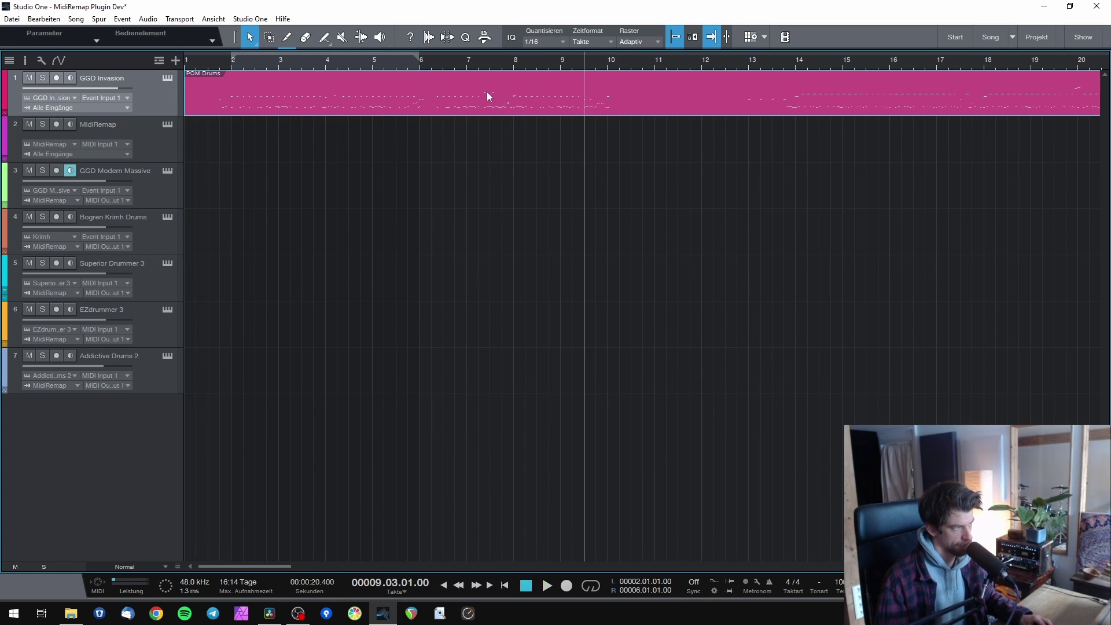
drag(487, 92, 521, 139)
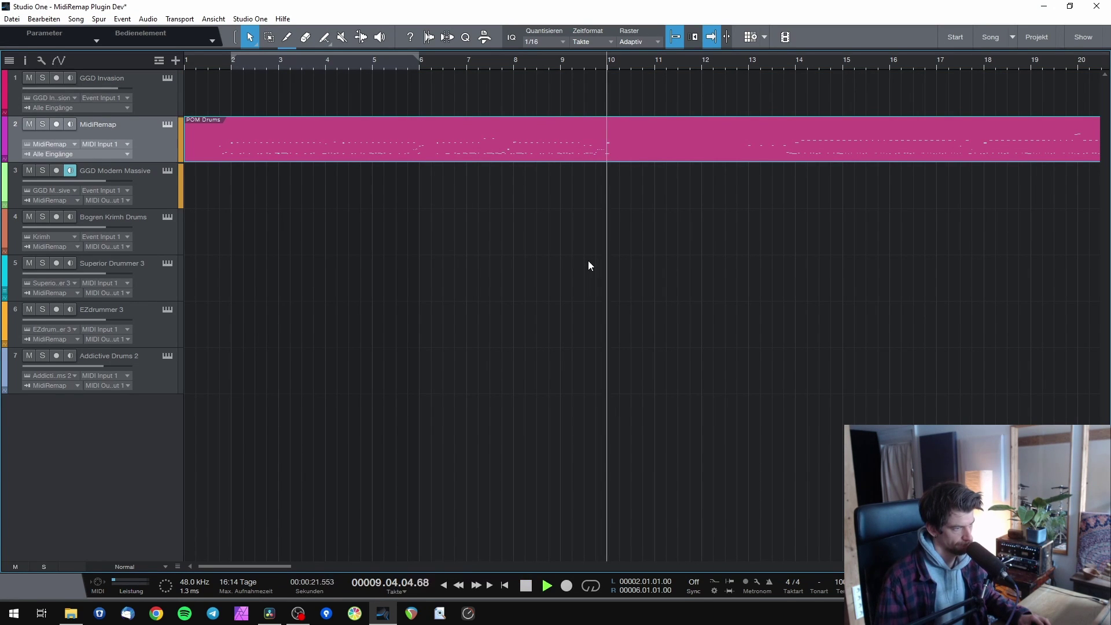
key(space)
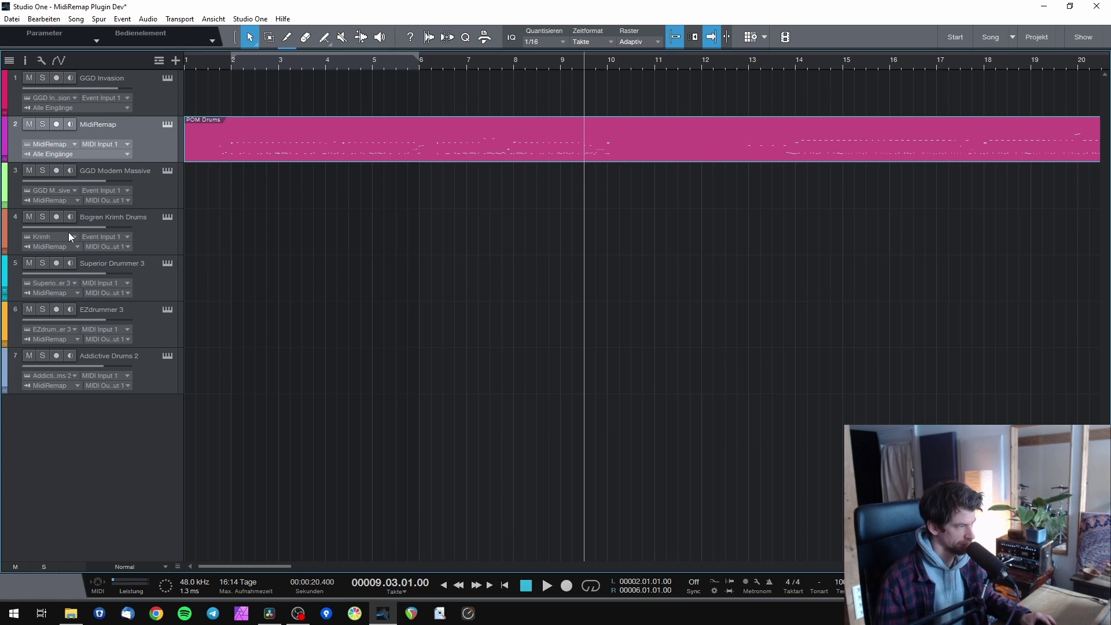
click(70, 217)
Choose Bogren Digital Krimh Drums as MidiRemap's target library and play the result.
click(168, 123)
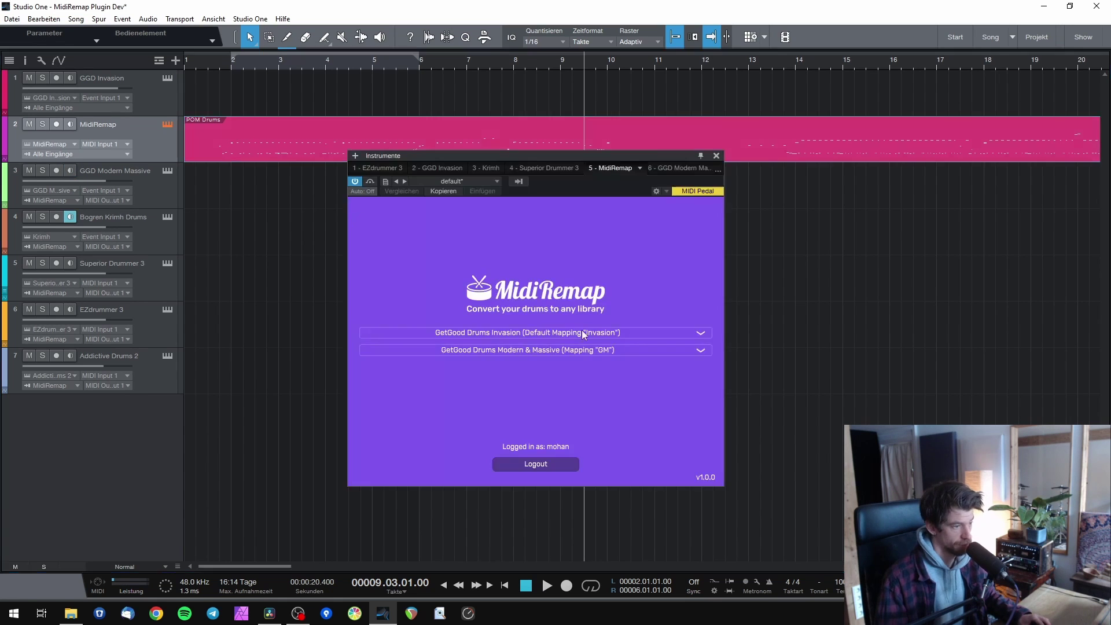
click(583, 350)
click(392, 122)
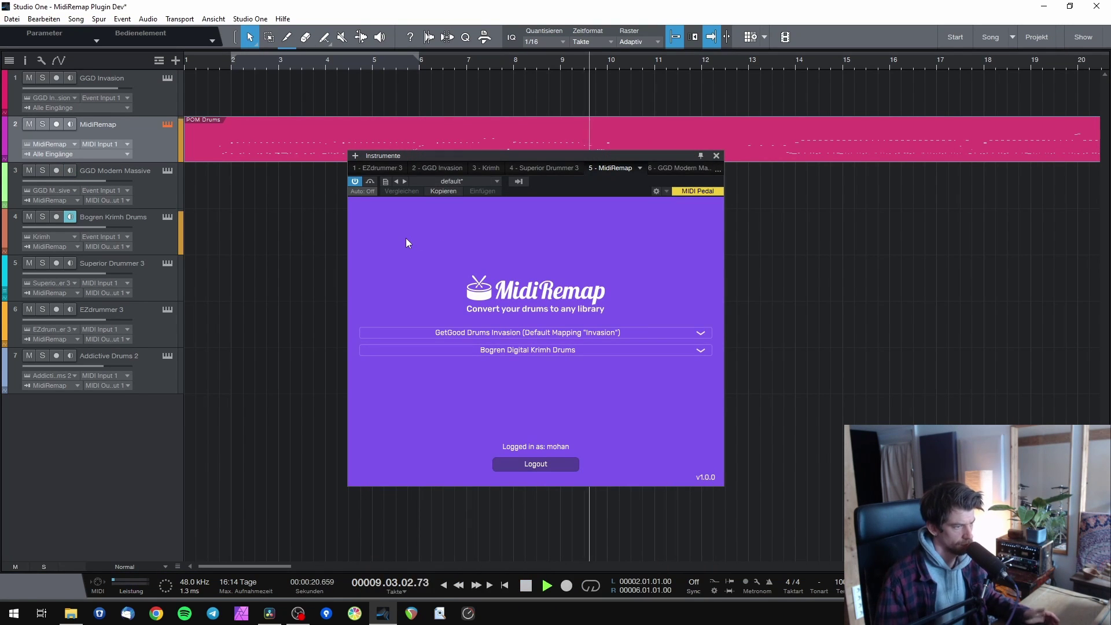
key(space)
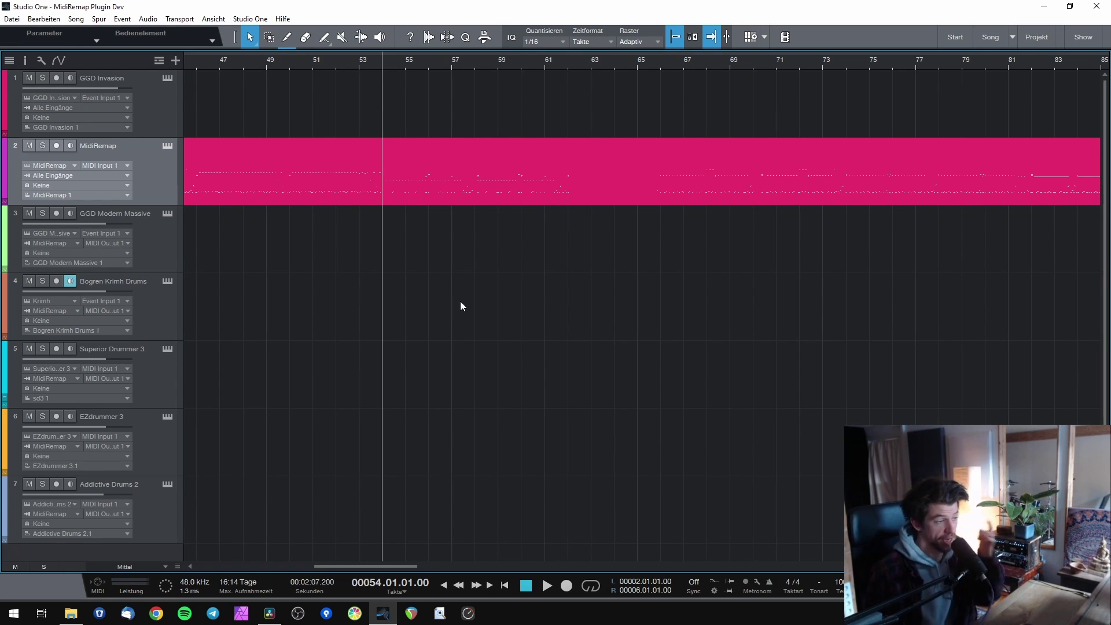
Arm the Bogren Krimh Drums track and record a short remapped MIDI clip at bar 54.
scroll(393, 297, right, 2)
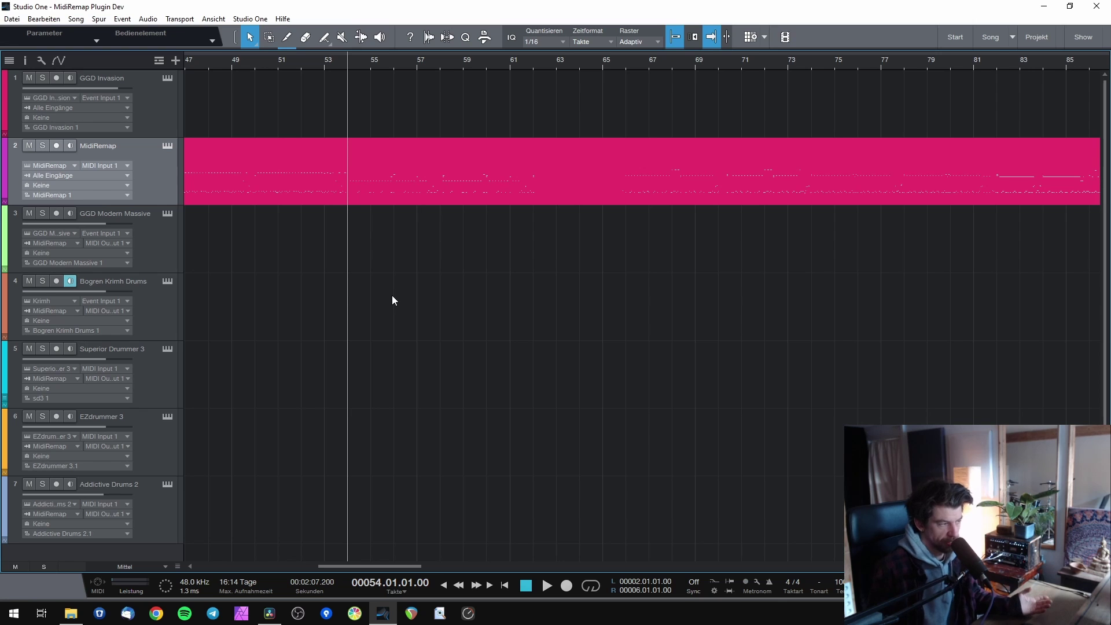
scroll(421, 312, left, 1)
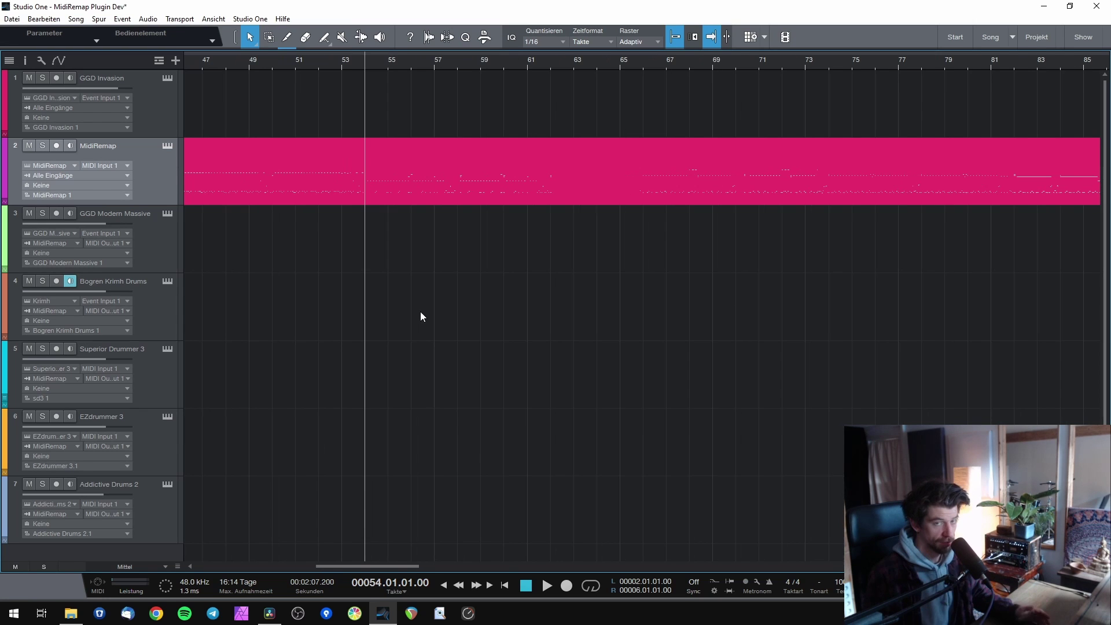
click(56, 281)
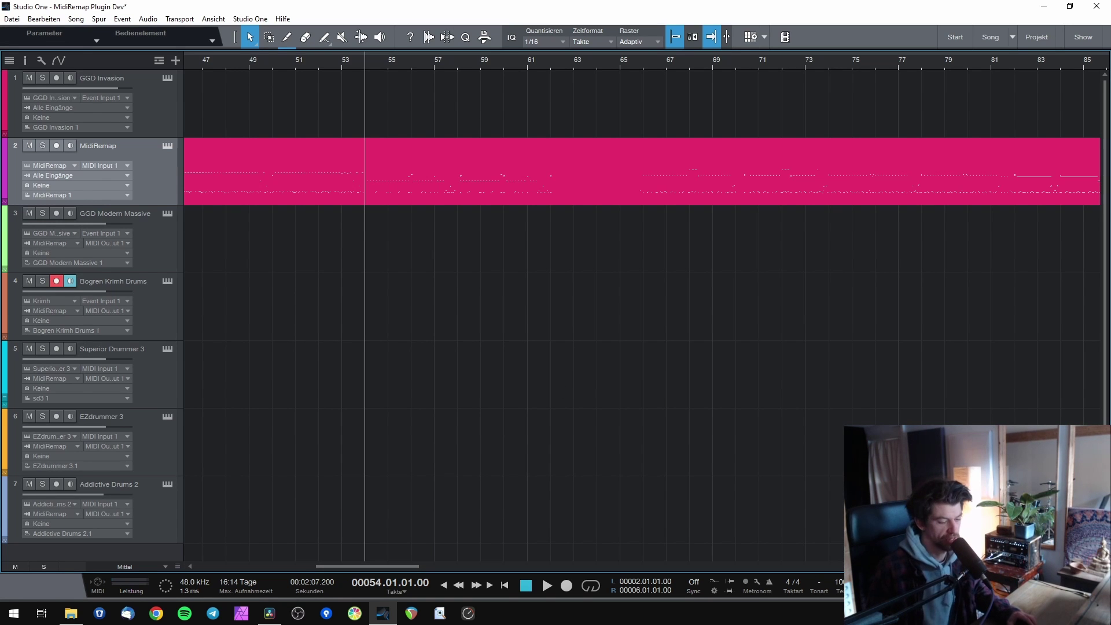
key(KP_Multiply)
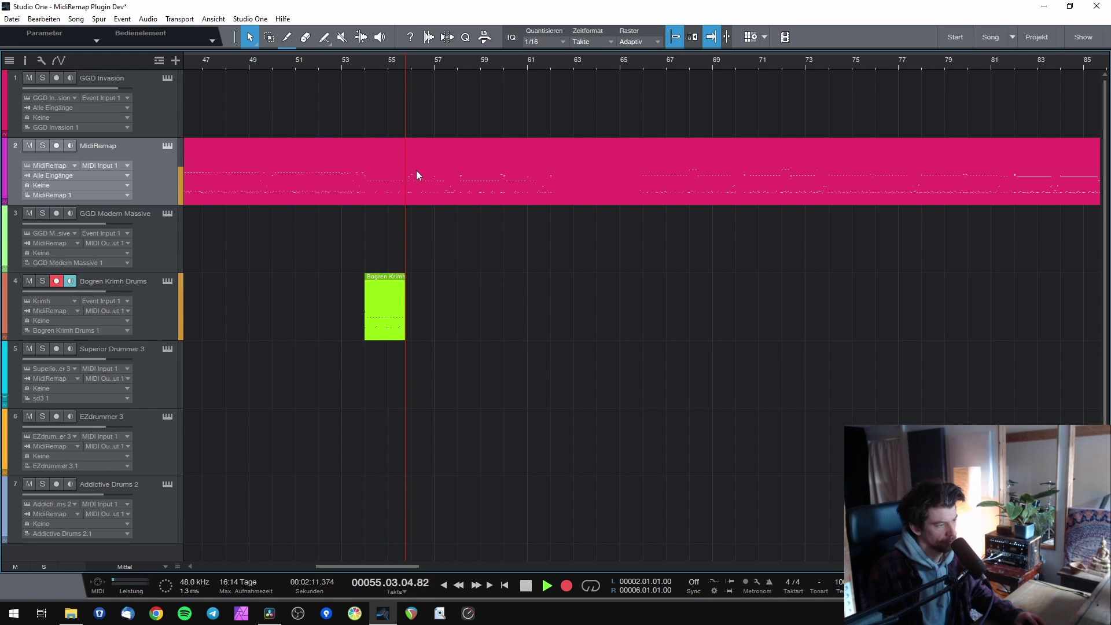
key(space)
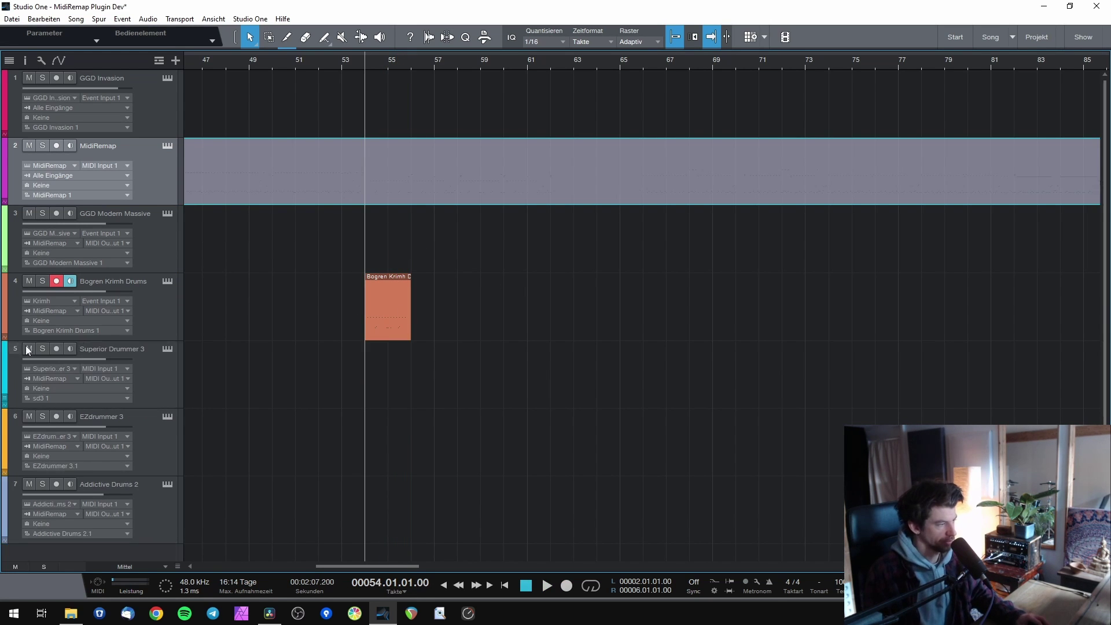
Open the recorded Krimh clip in the note editor and play it.
double_click(376, 304)
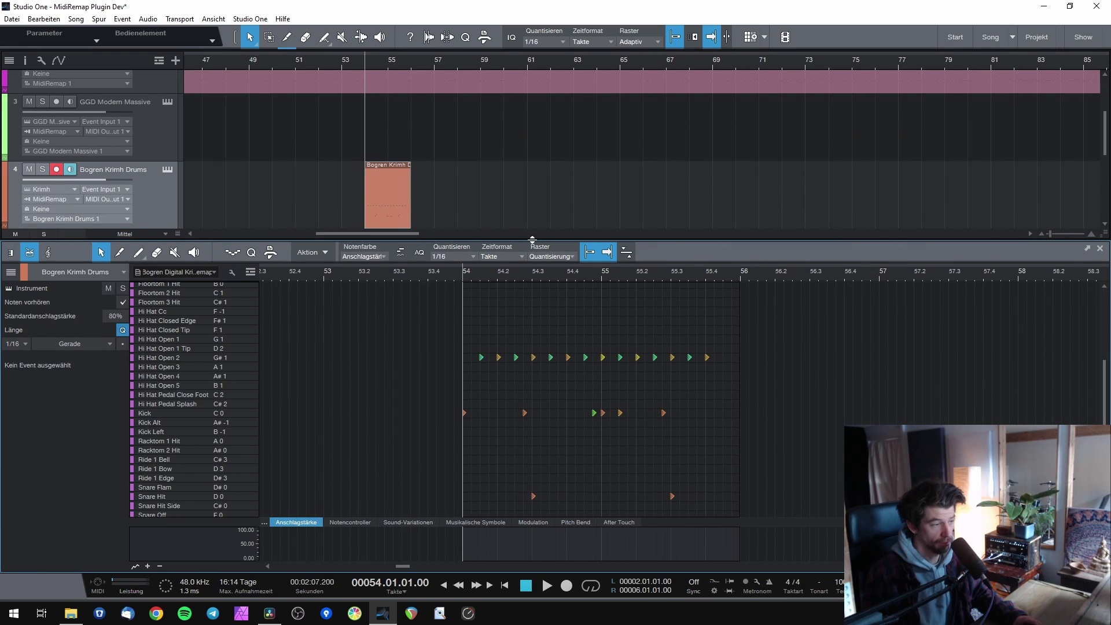
drag(532, 240, 532, 193)
scroll(411, 347, right, 2)
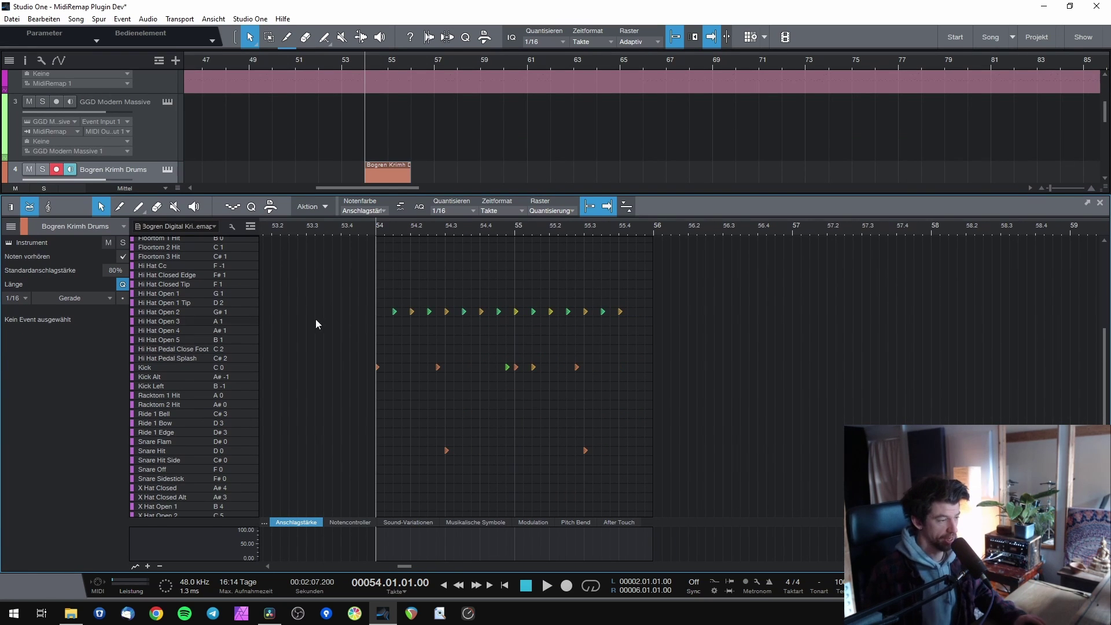
scroll(371, 332, up, 1)
key(space)
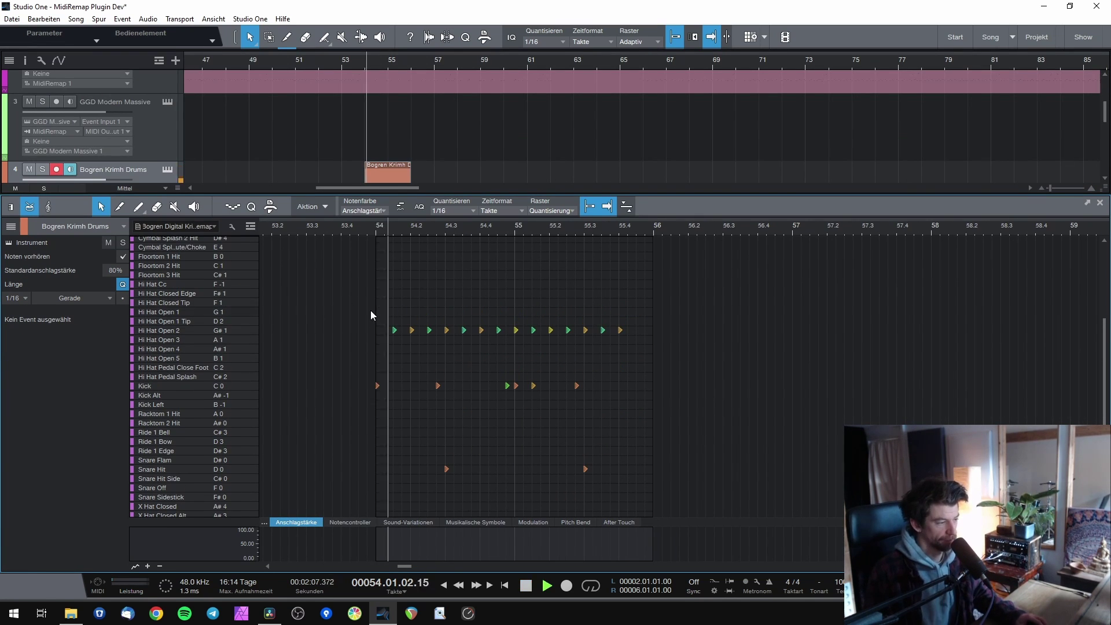
key(space)
Move all Hi Hat Open 2 notes up to the Hi Hat Open 4 row.
drag(358, 297, 612, 359)
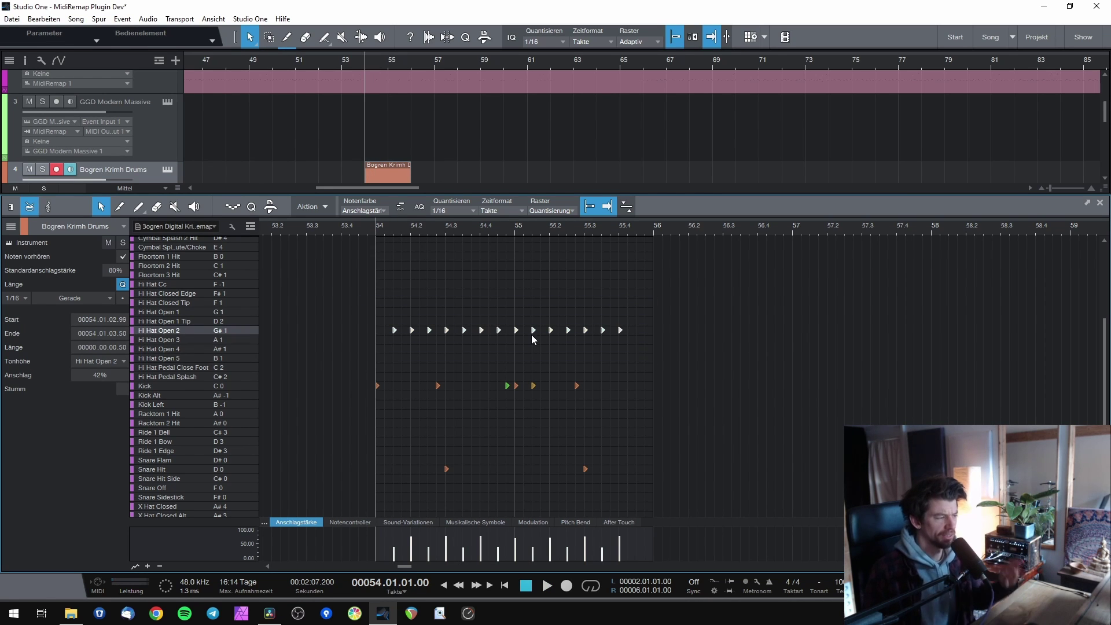
mouse_move(532, 336)
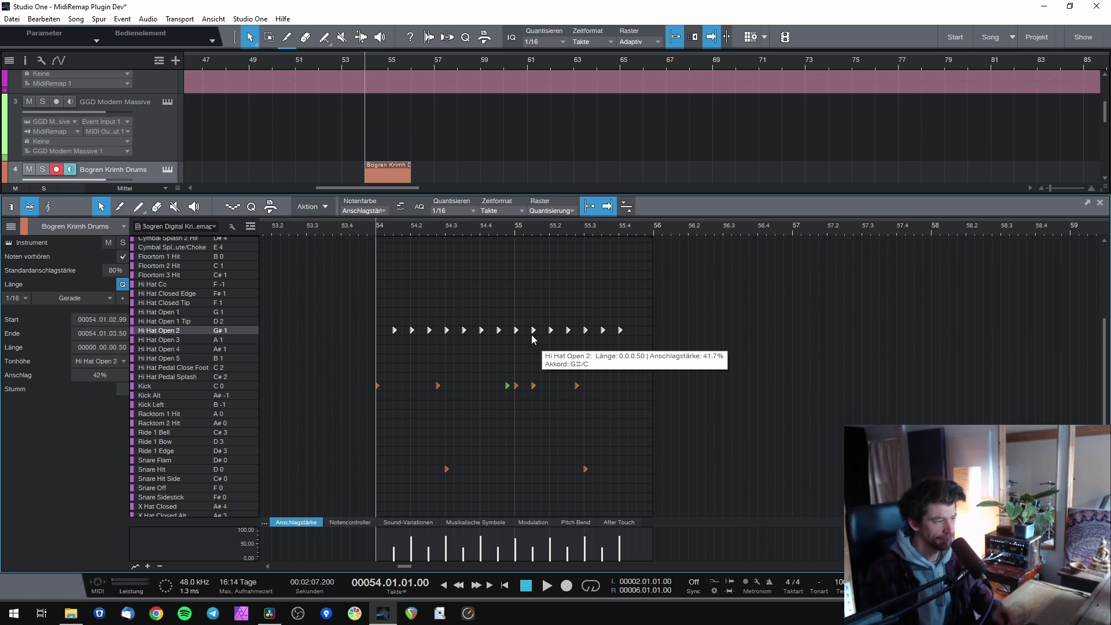
key(Up)
key(Up)
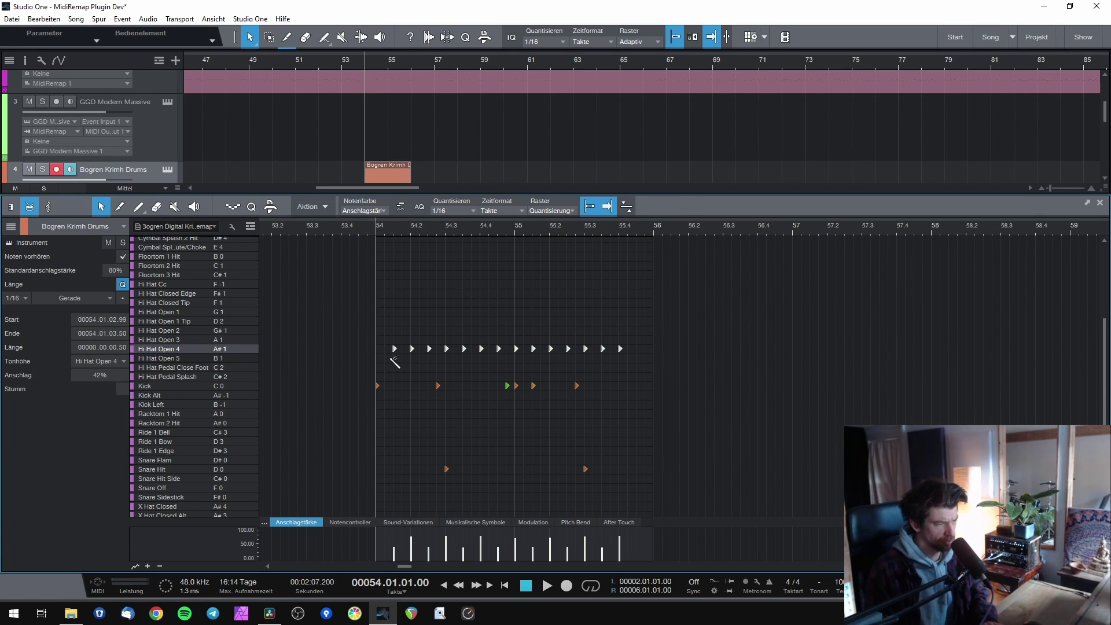
Select every second note at interval, clear the selection, and play the edited clip.
key(ctrl+shift+a)
click(605, 449)
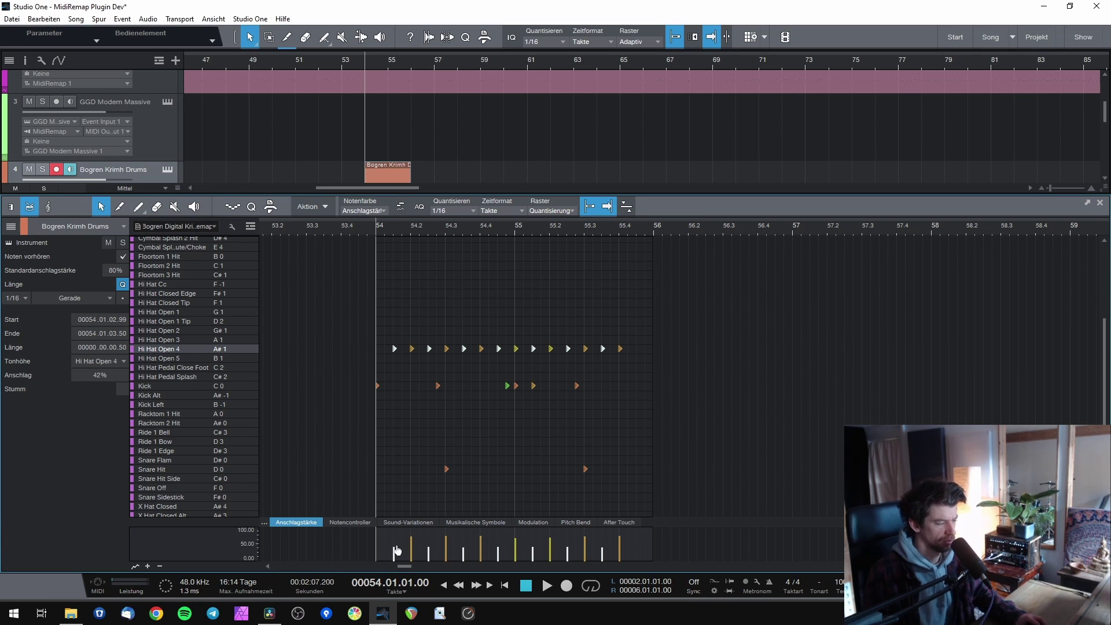
click(395, 473)
key(space)
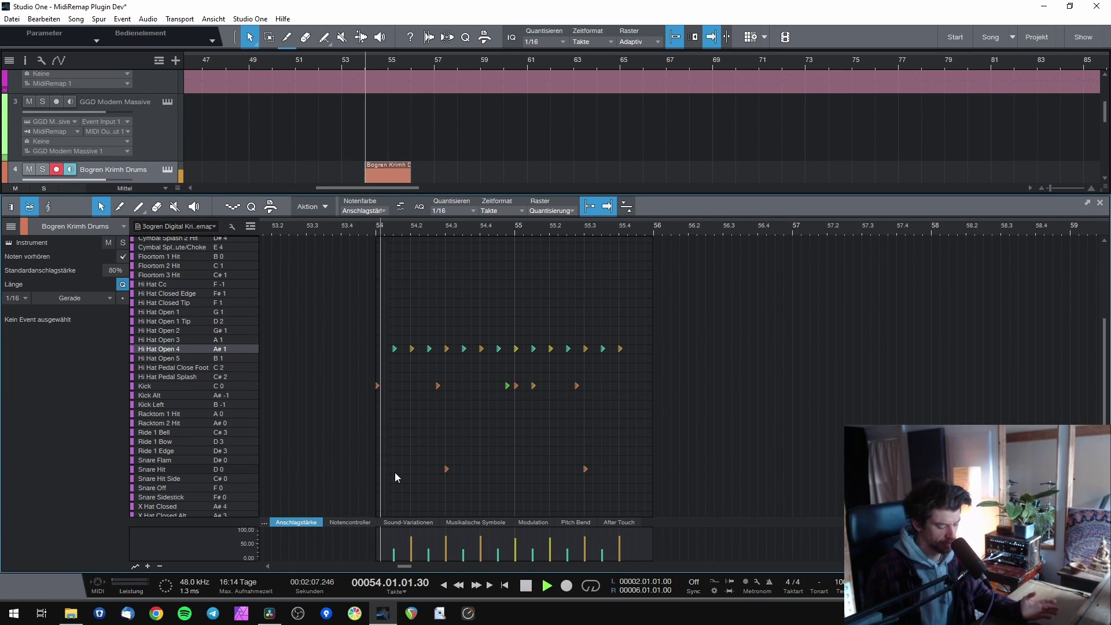
key(F2)
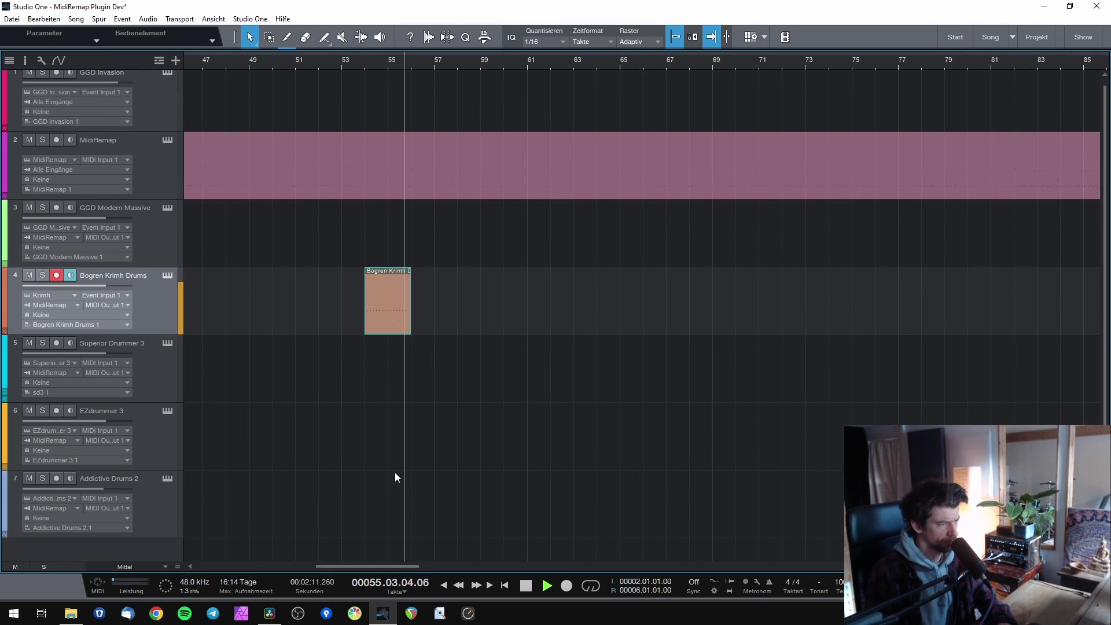
key(space)
Open the recorded clip, select its bar-54 note, and switch to the named drum view.
double_click(392, 302)
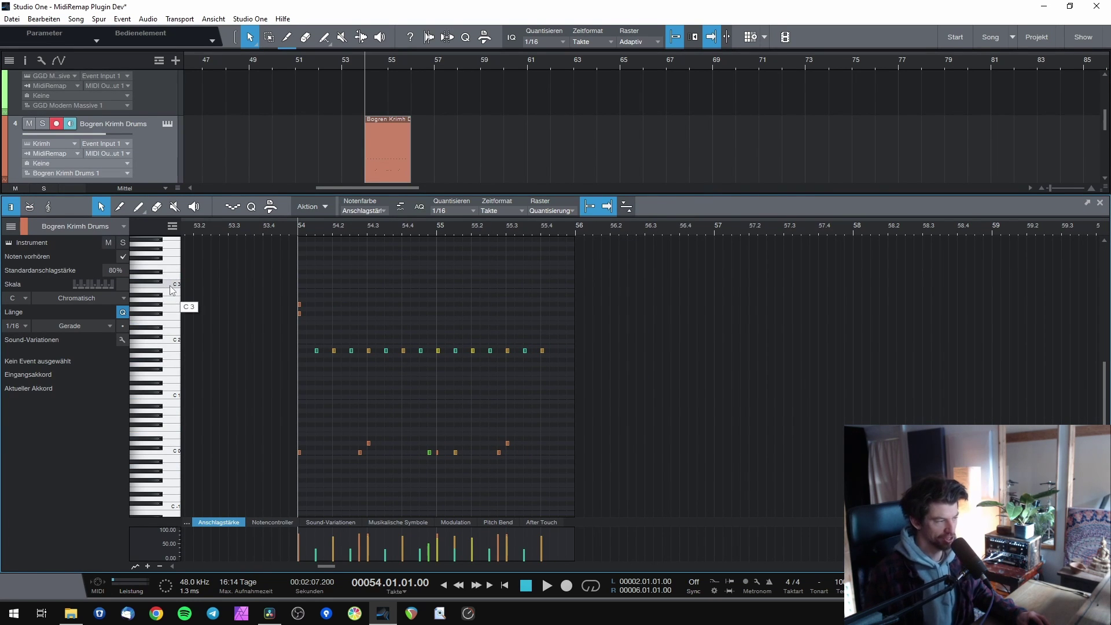
click(300, 314)
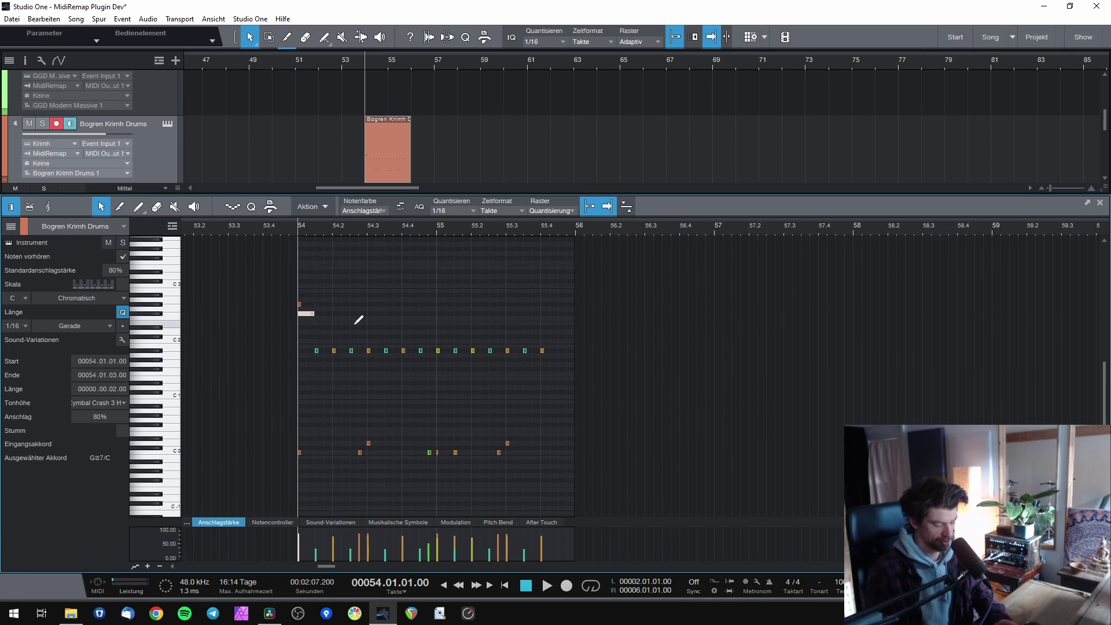
key(shift+d)
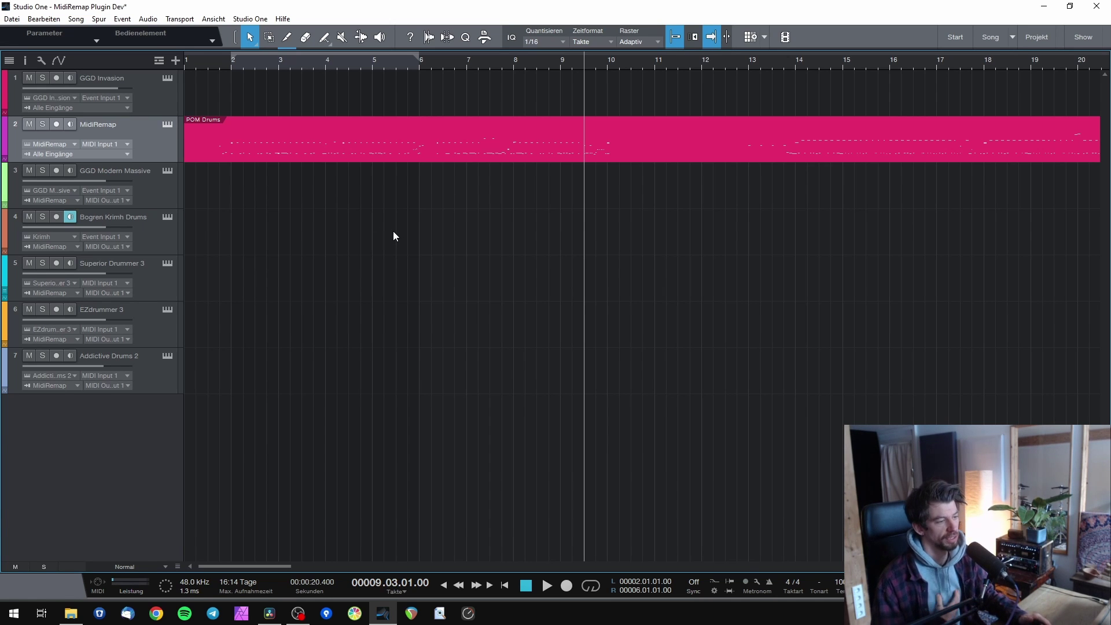
Select the Bogren Krimh Drums track (track 4) in the track list.
click(167, 254)
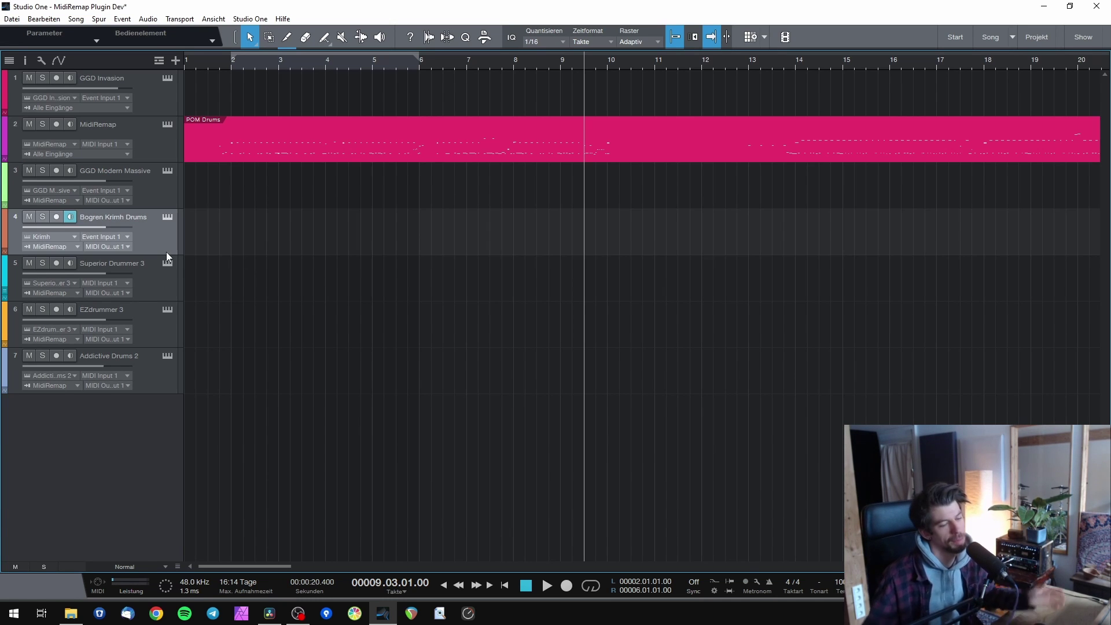